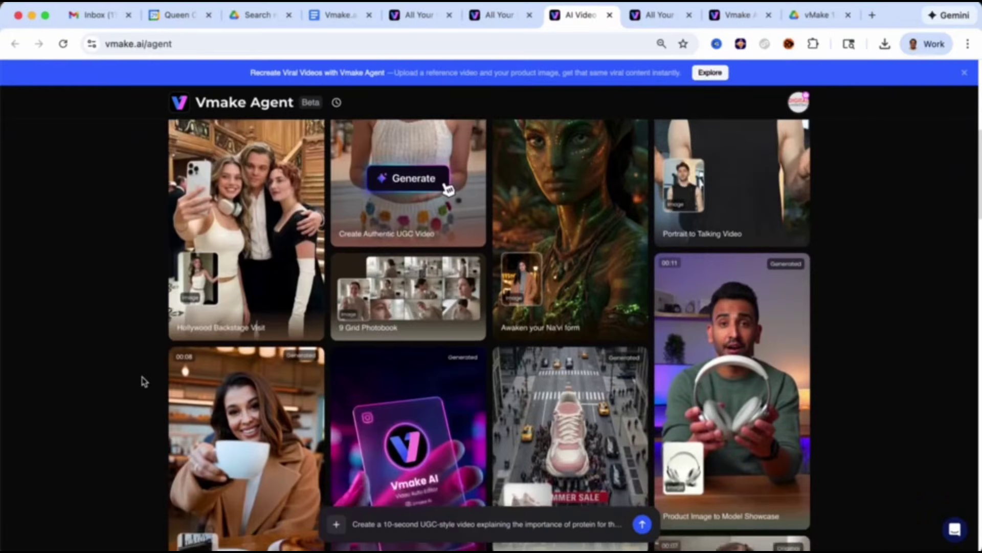
{"action": "scroll", "coordinate": [141, 379], "scroll_direction": "down", "scroll_amount": 5}
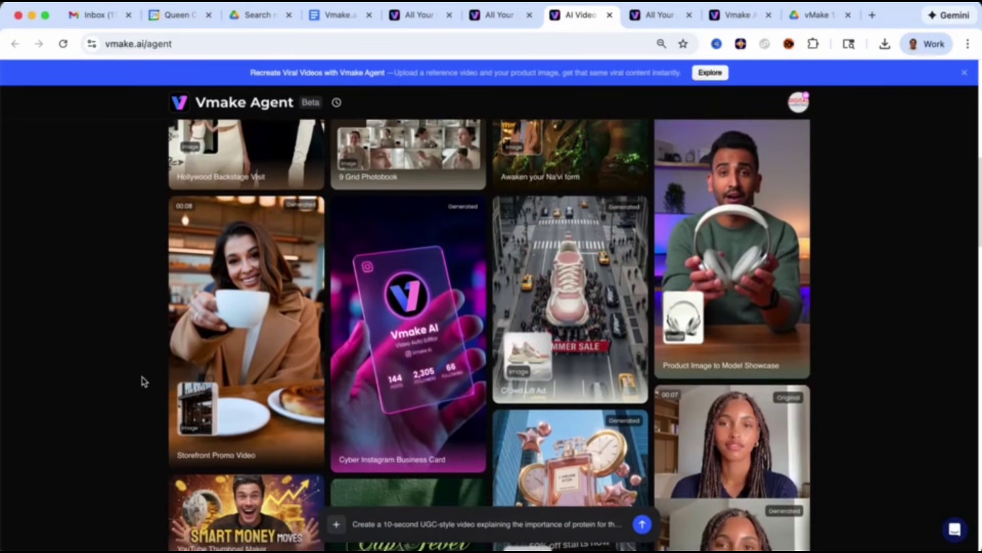
{"action": "scroll", "coordinate": [142, 381], "scroll_direction": "down", "scroll_amount": 5}
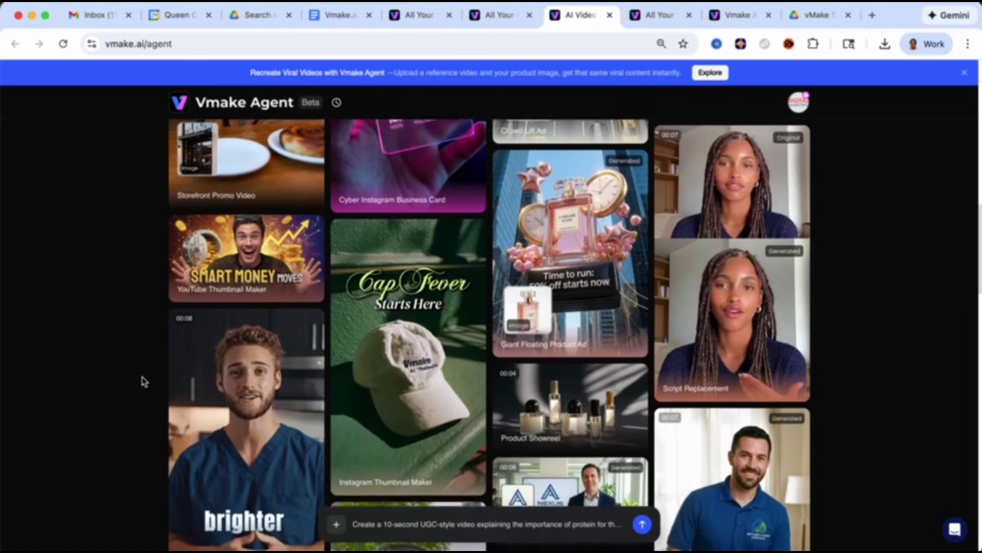
{"action": "scroll", "coordinate": [143, 381], "scroll_direction": "down", "scroll_amount": 5}
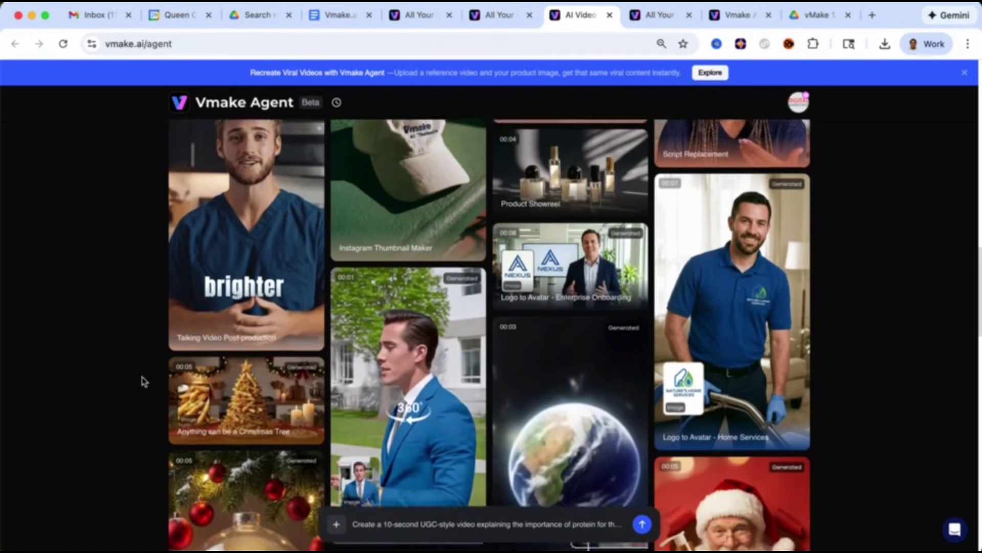
{"action": "scroll", "coordinate": [144, 381], "scroll_direction": "down", "scroll_amount": 5}
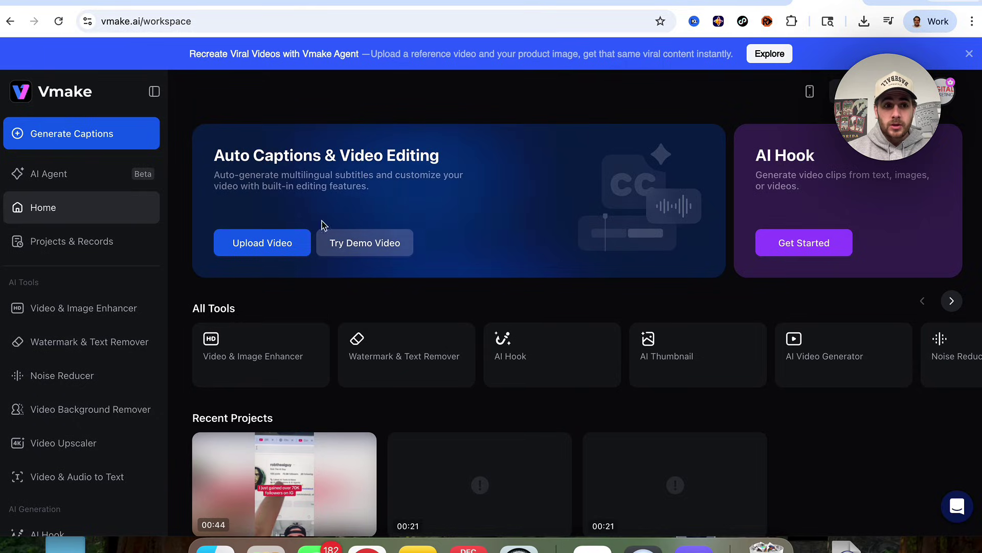
Open the AI Agent and view its priority model options for images and videos
{"action": "left_click", "coordinate": [43, 176]}
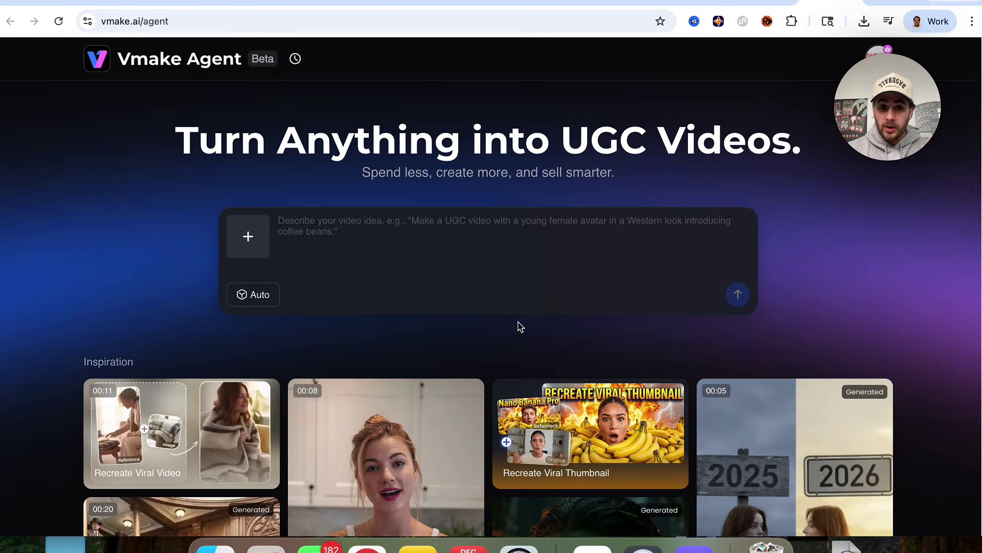
{"action": "mouse_move", "coordinate": [625, 405]}
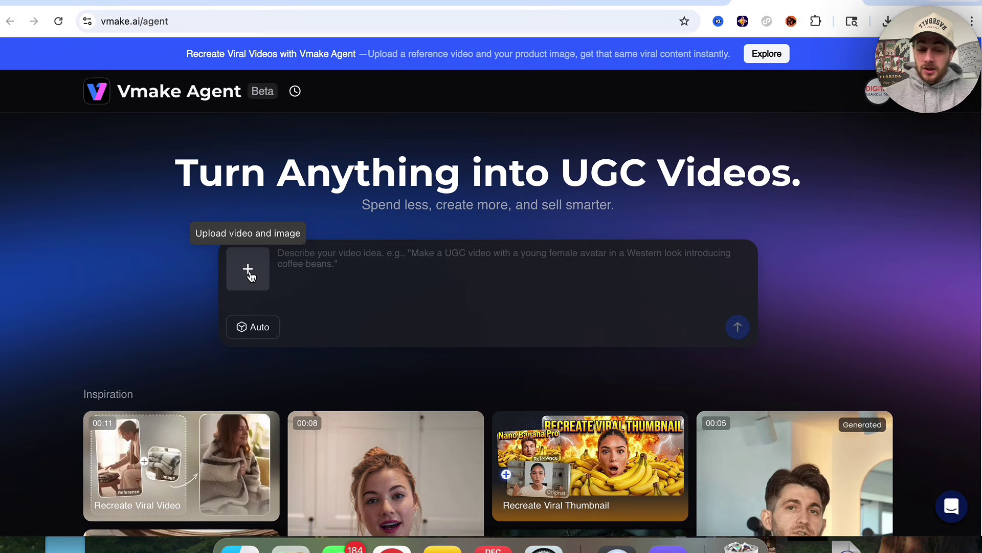
{"action": "left_click", "coordinate": [249, 331]}
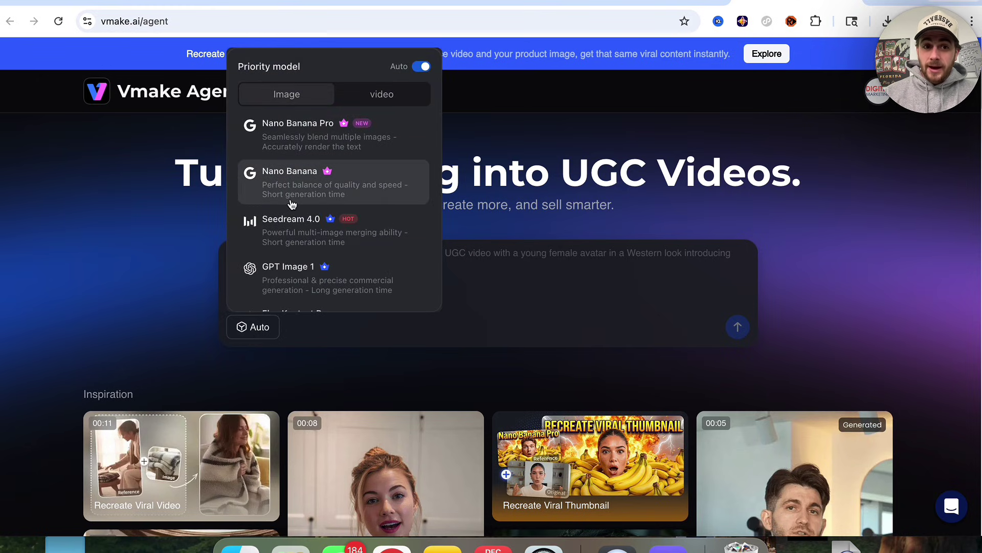
{"action": "left_click", "coordinate": [377, 94]}
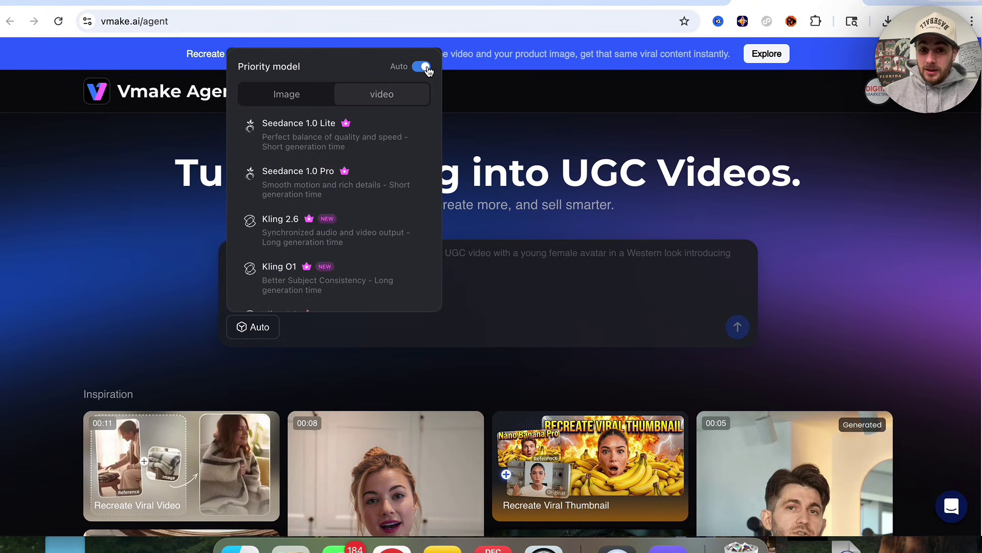
{"action": "scroll", "coordinate": [517, 369], "scroll_direction": "down", "scroll_amount": 4}
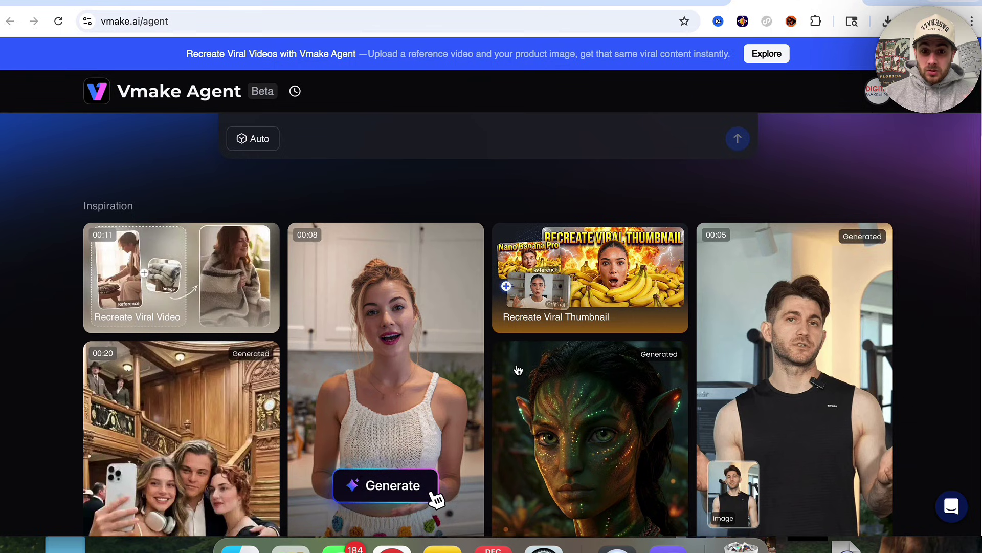
{"action": "scroll", "coordinate": [518, 369], "scroll_direction": "down", "scroll_amount": 5}
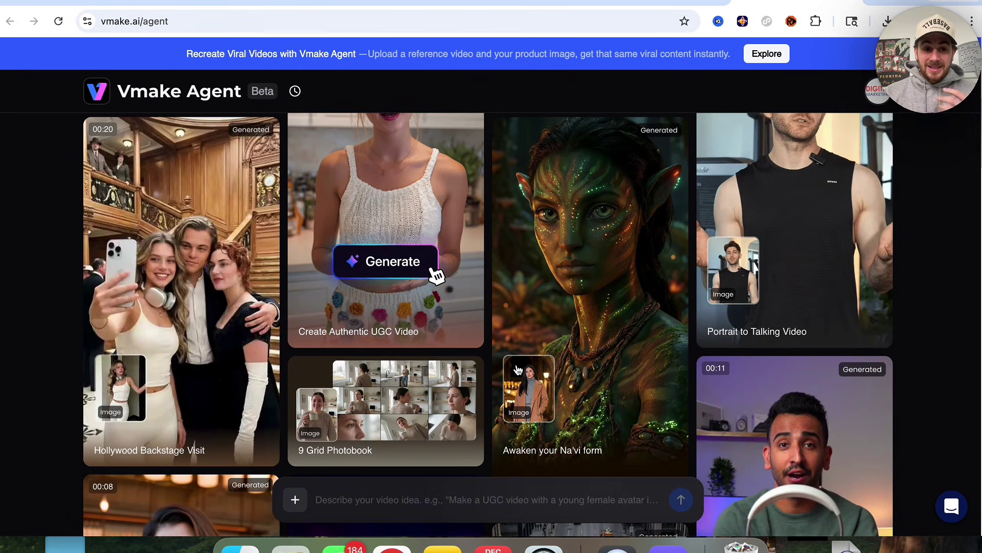
{"action": "scroll", "coordinate": [518, 370], "scroll_direction": "up", "scroll_amount": 3}
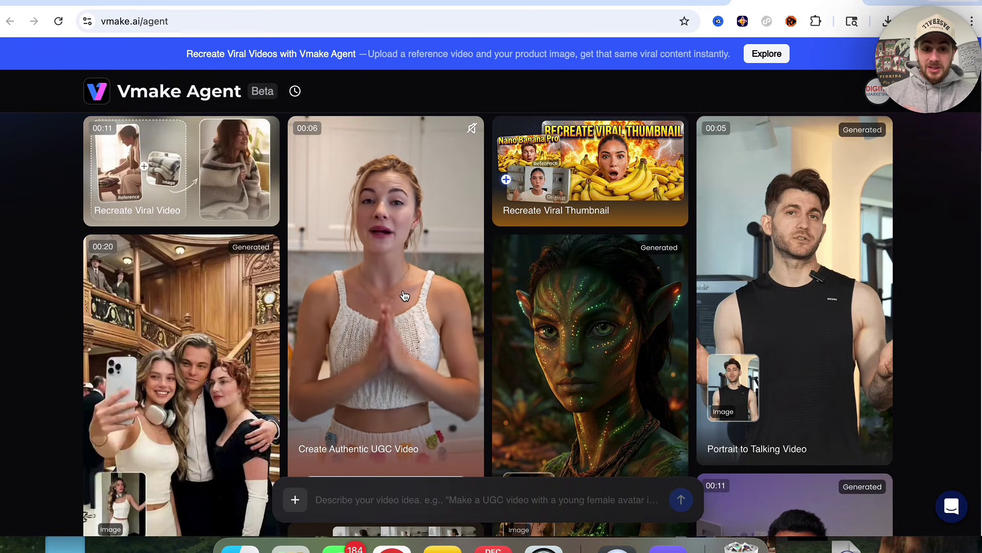
{"action": "left_click", "coordinate": [437, 272]}
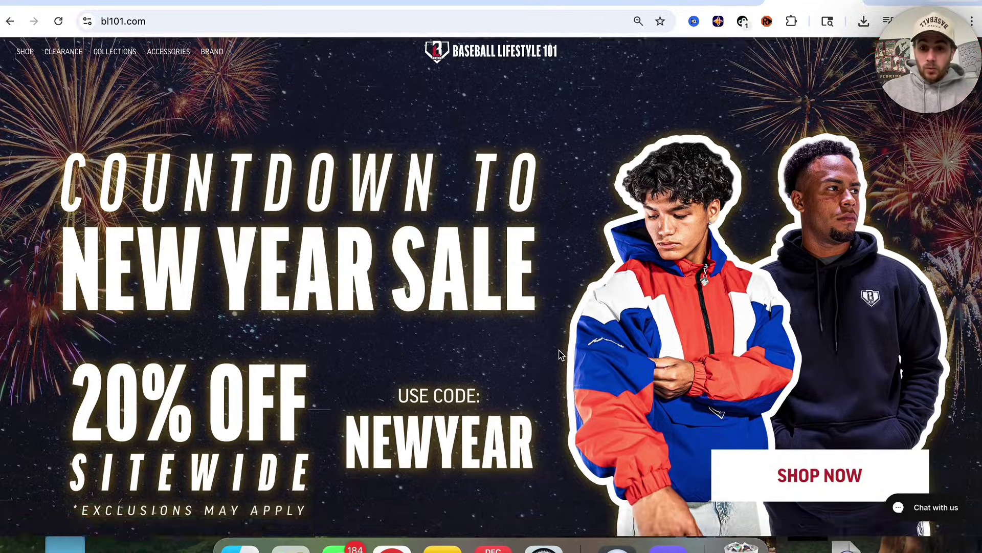
Open the Ice Cream Youth Shorts product page on the Baseball Lifestyle 101 store and capture a screenshot of the shorts image
{"action": "scroll", "coordinate": [561, 353], "scroll_direction": "down", "scroll_amount": 10}
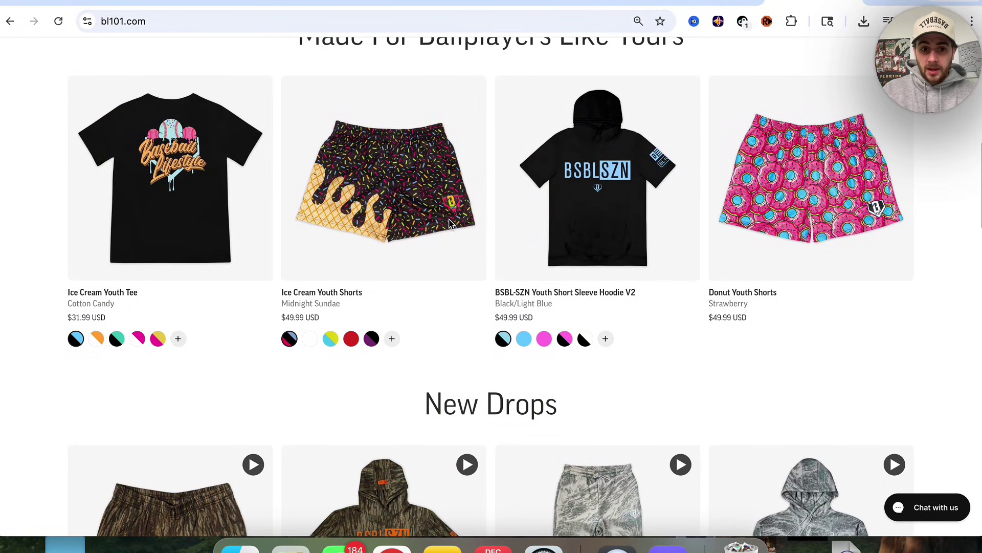
{"action": "mouse_move", "coordinate": [450, 224]}
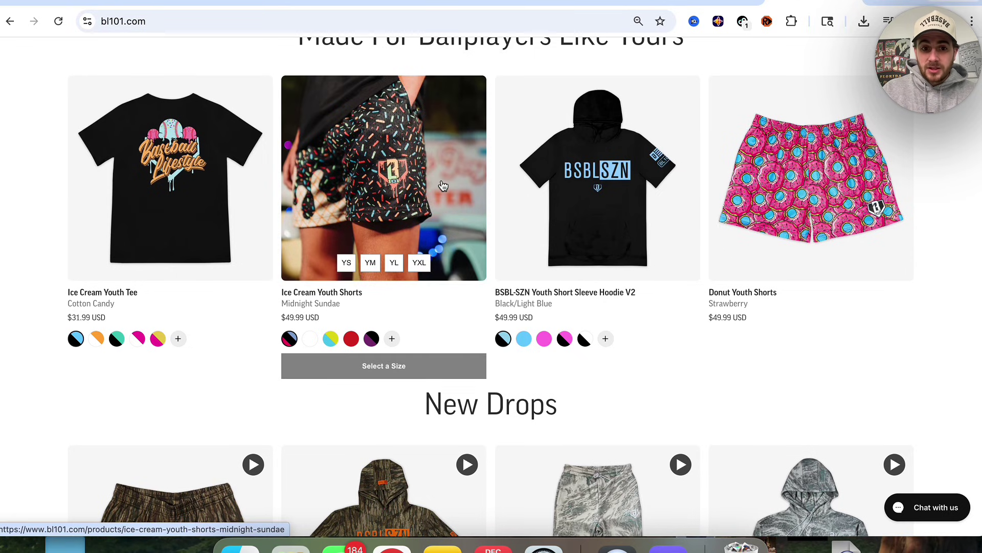
{"action": "left_click", "coordinate": [432, 199]}
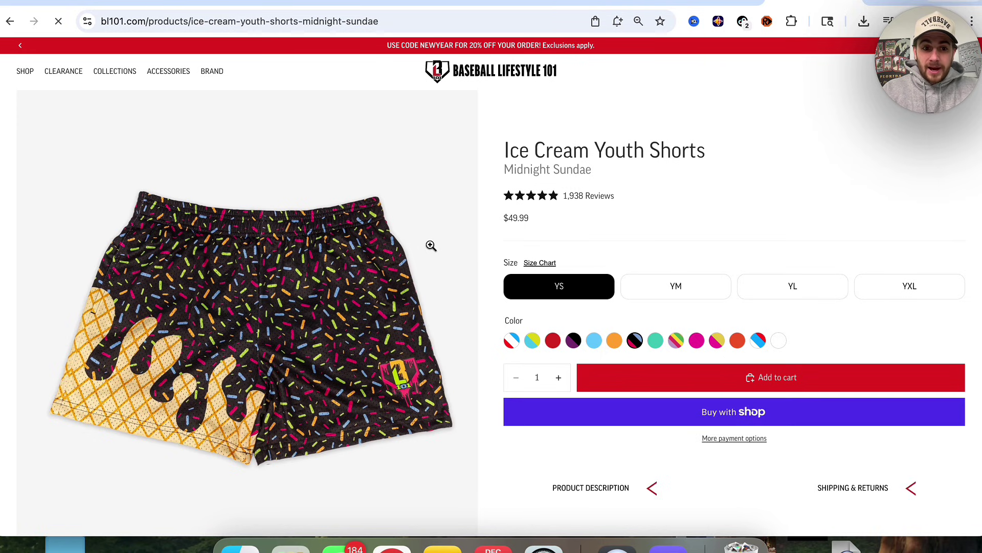
{"action": "key", "text": "super+shift+4"}
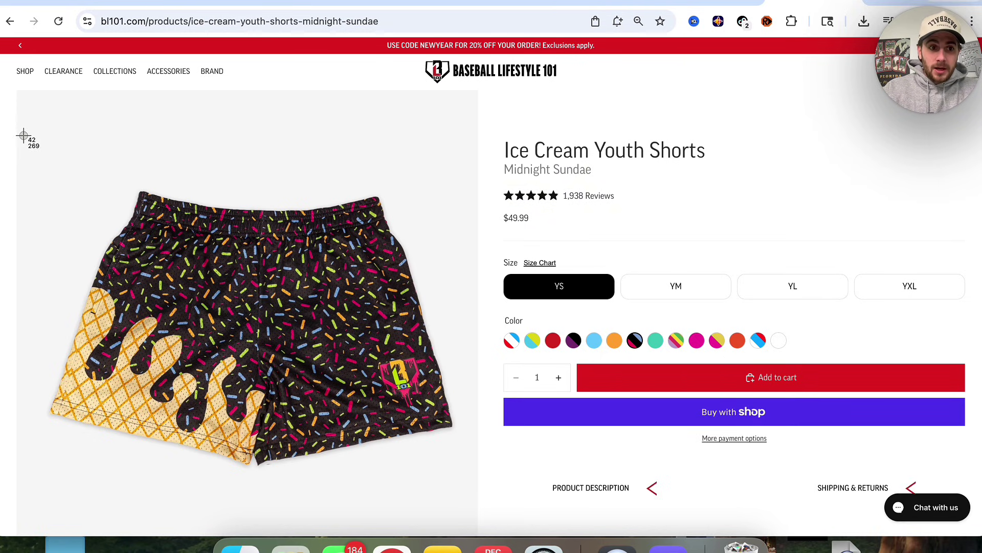
{"action": "left_click_drag", "start_coordinate": [26, 137], "coordinate": [471, 496]}
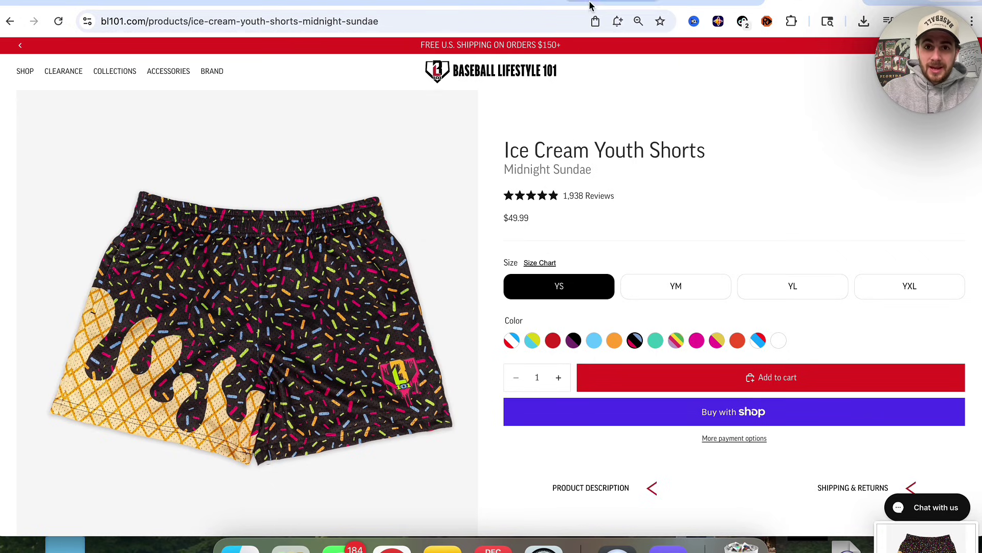
Switch to Vmake Agent and upload the recent screenshot of the shorts to the video prompt
{"action": "left_click", "coordinate": [590, 4]}
{"action": "scroll", "coordinate": [454, 191], "scroll_direction": "up", "scroll_amount": 6}
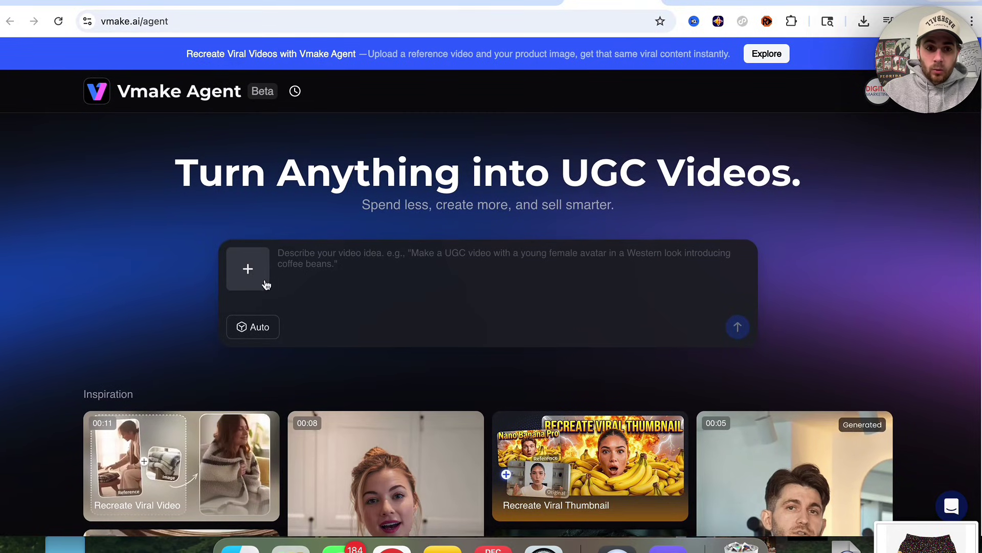
{"action": "left_click", "coordinate": [248, 270]}
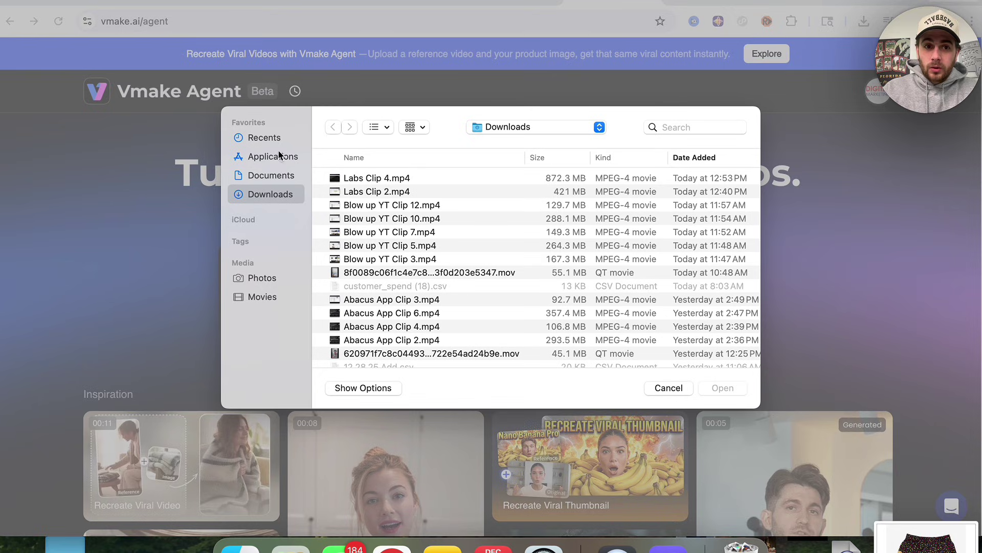
{"action": "left_click", "coordinate": [264, 138]}
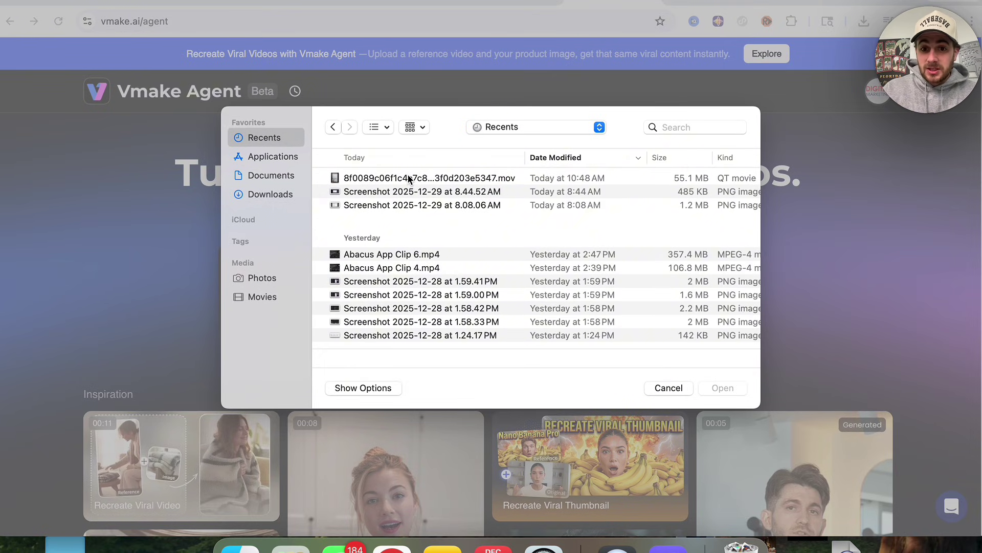
{"action": "double_click", "coordinate": [407, 174]}
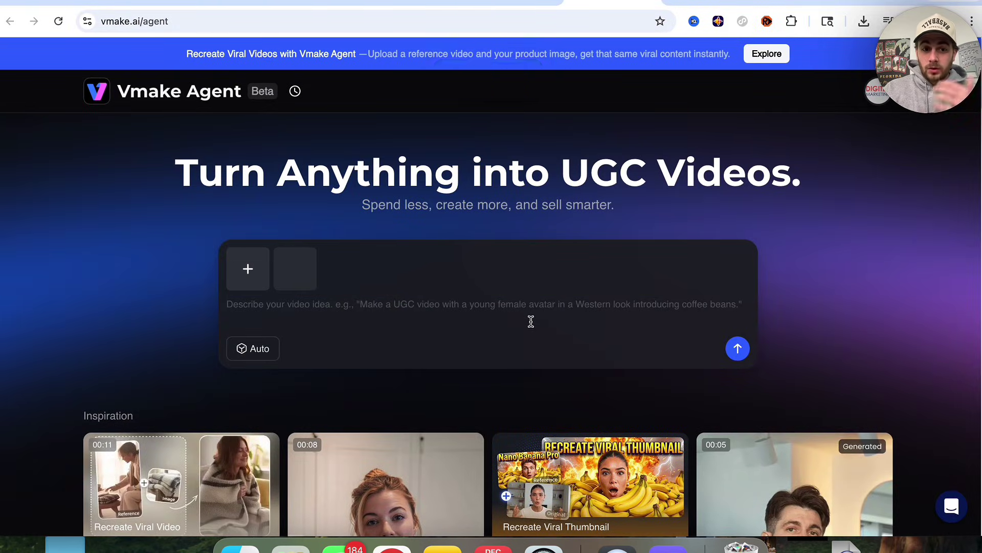
Submit the prompt "A baseball player saying how much he loves the new viral ice cream shorts from BL101" and accept the cookies
{"action": "type", "text": "A b"}
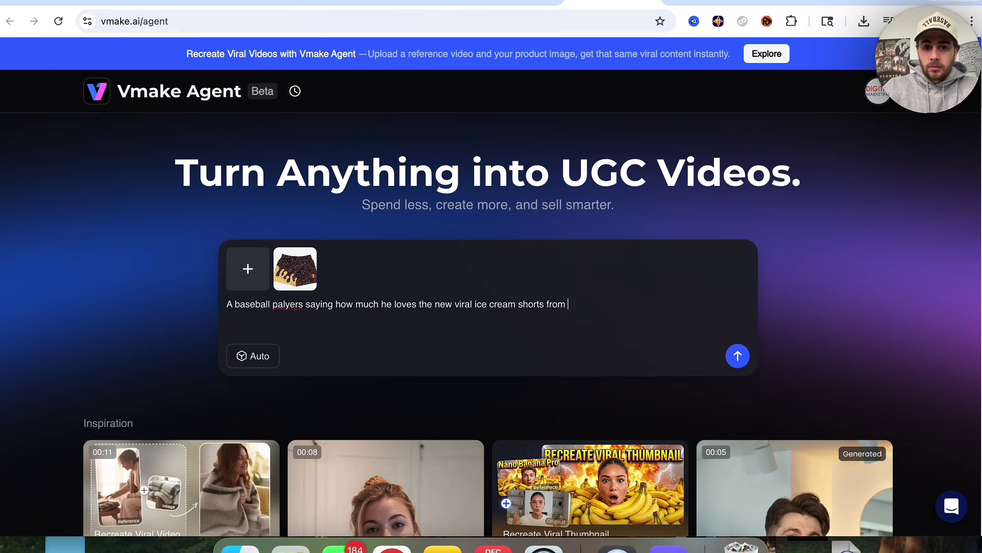
{"action": "double_click", "coordinate": [289, 304]}
{"action": "type", "text": "player"}
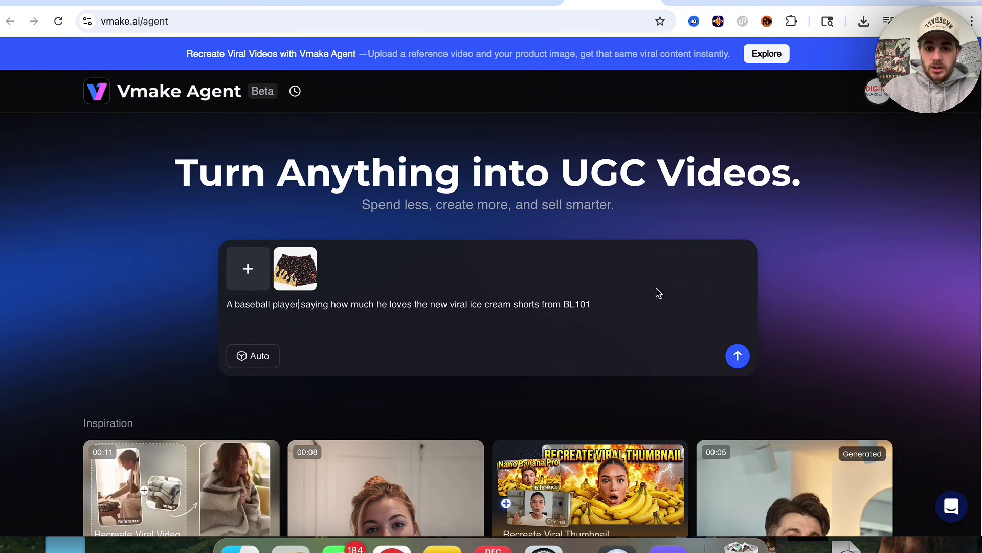
{"action": "left_click", "coordinate": [736, 355]}
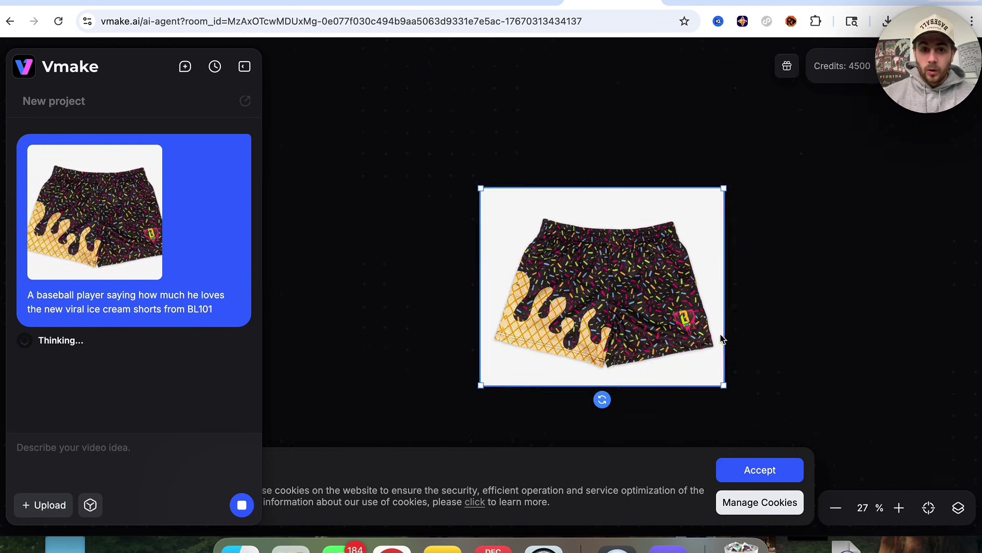
{"action": "left_click", "coordinate": [769, 471]}
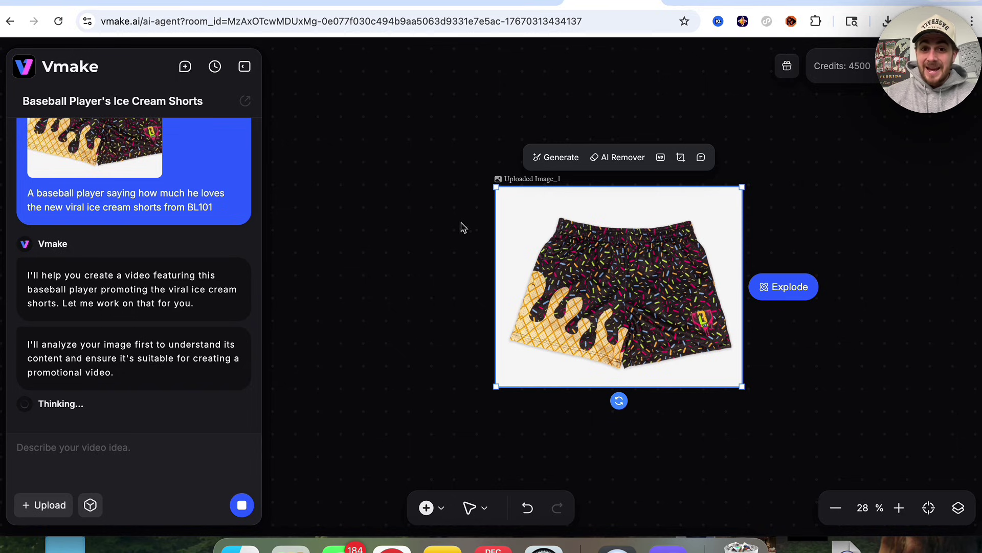
Read the agent's replies, the image analysis and the request about the voiceover script in the project chat
{"action": "left_click", "coordinate": [440, 515]}
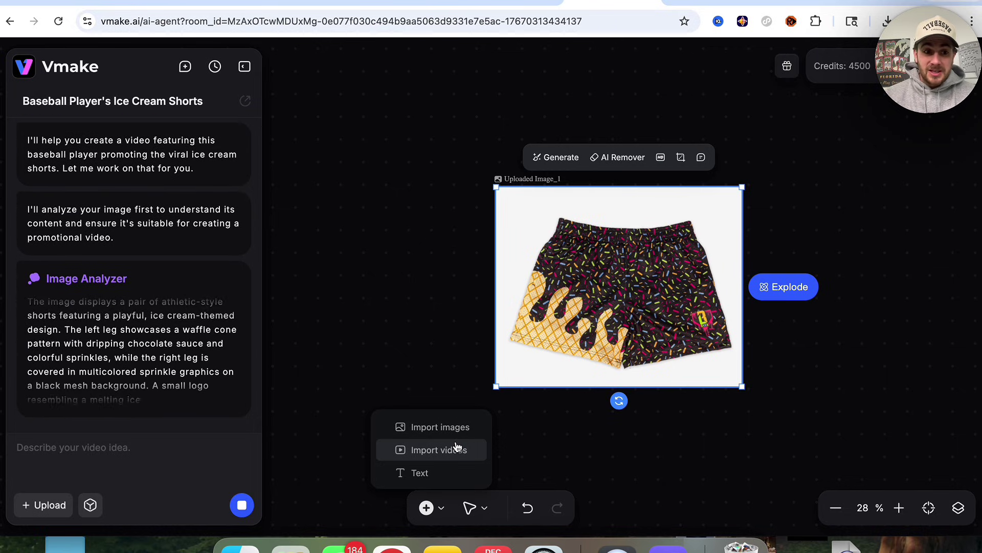
{"action": "scroll", "coordinate": [185, 191], "scroll_direction": "up", "scroll_amount": 1}
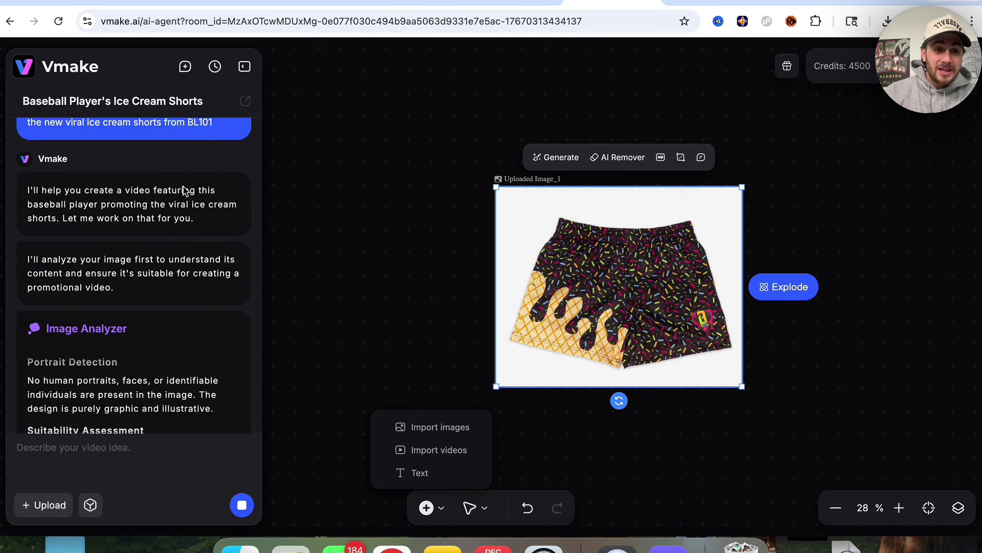
{"action": "scroll", "coordinate": [185, 191], "scroll_direction": "up", "scroll_amount": 2}
{"action": "triple_click", "coordinate": [121, 280]}
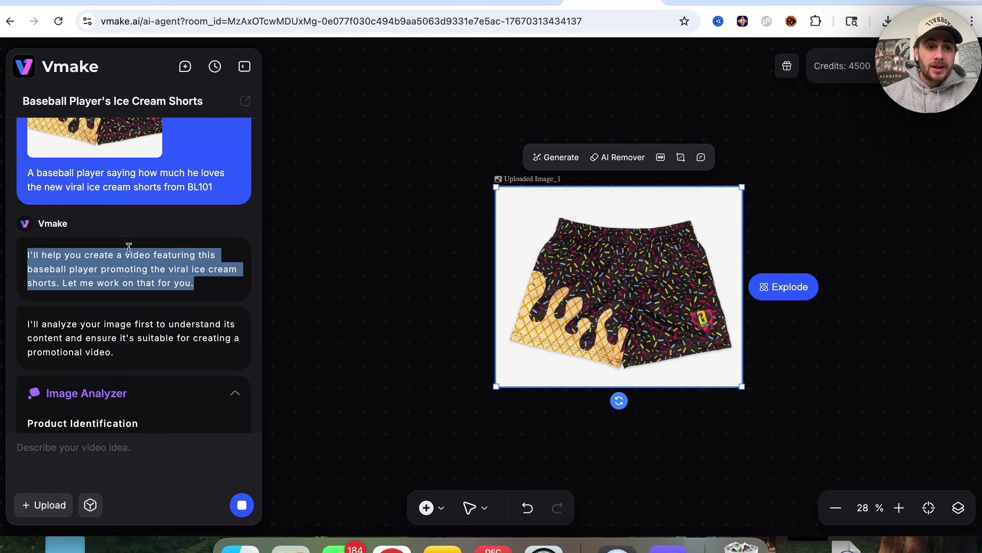
{"action": "scroll", "coordinate": [137, 256], "scroll_direction": "down", "scroll_amount": 1}
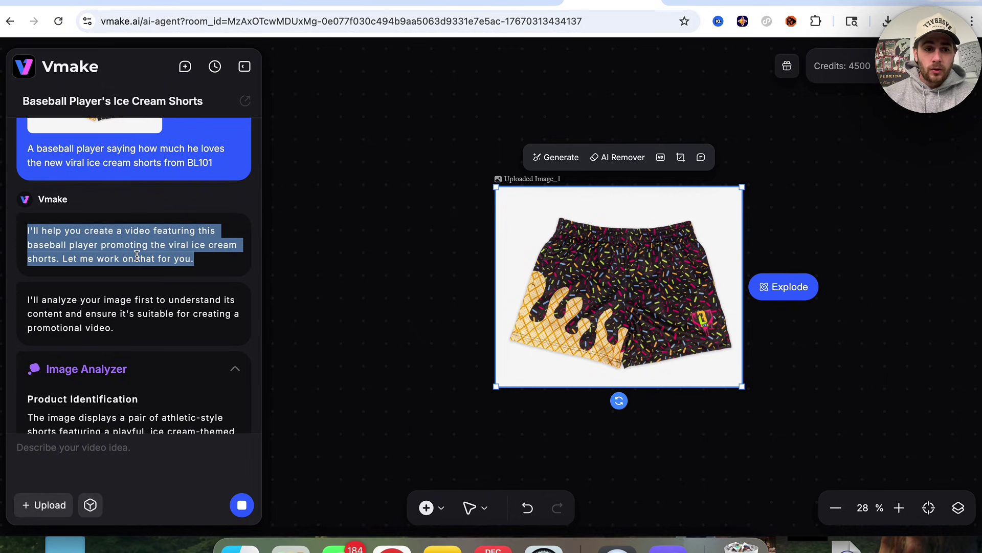
{"action": "triple_click", "coordinate": [115, 303]}
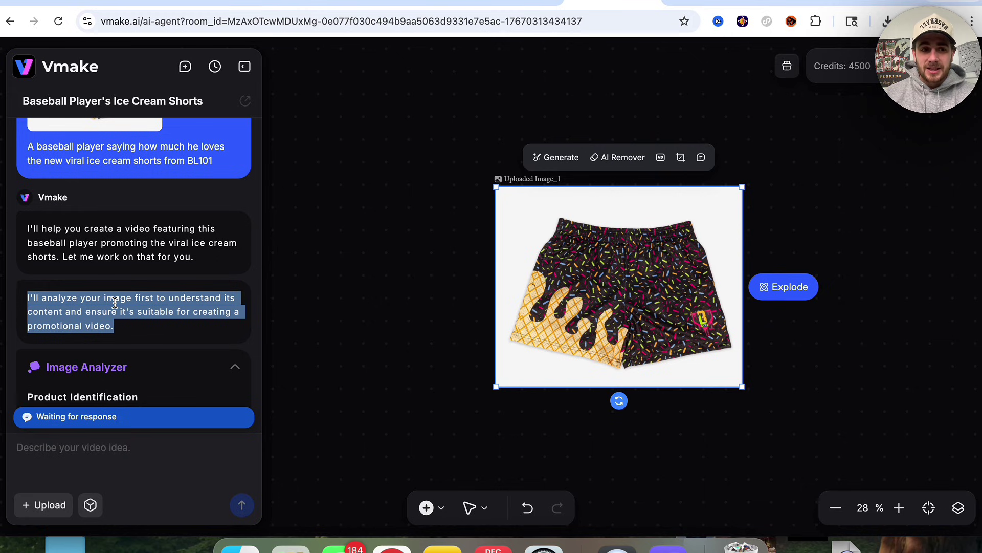
{"action": "scroll", "coordinate": [128, 346], "scroll_direction": "down", "scroll_amount": 4}
{"action": "scroll", "coordinate": [113, 306], "scroll_direction": "down", "scroll_amount": 5}
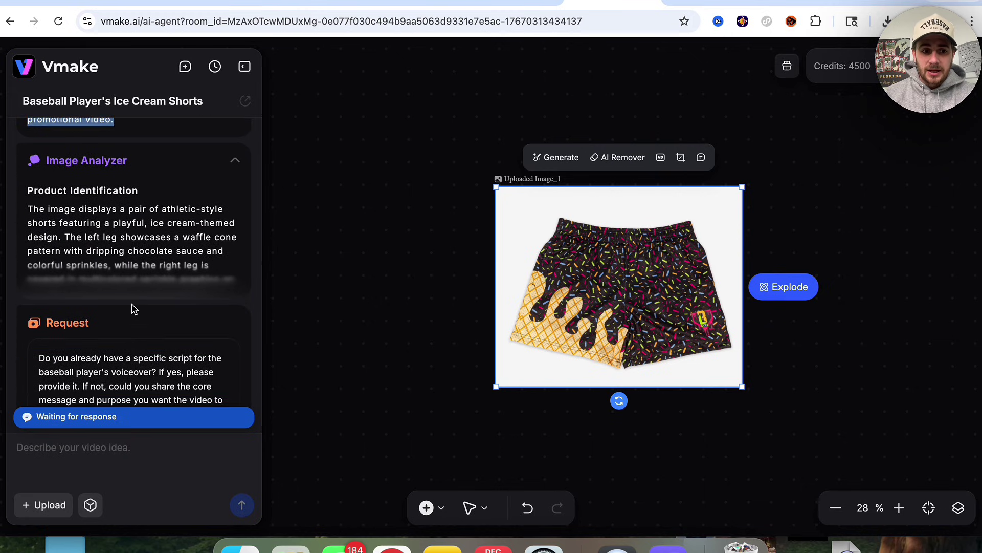
{"action": "scroll", "coordinate": [92, 333], "scroll_direction": "down", "scroll_amount": 1}
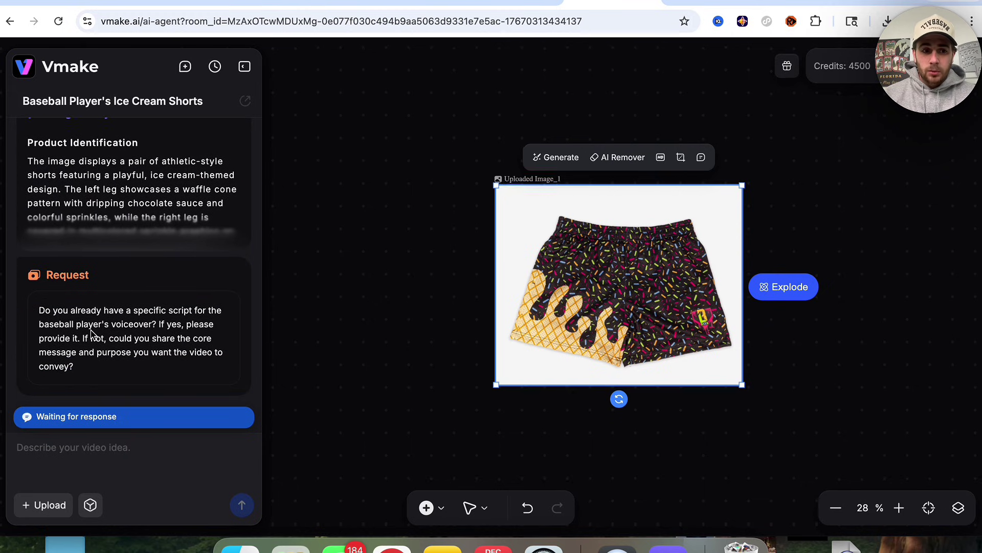
{"action": "triple_click", "coordinate": [94, 325]}
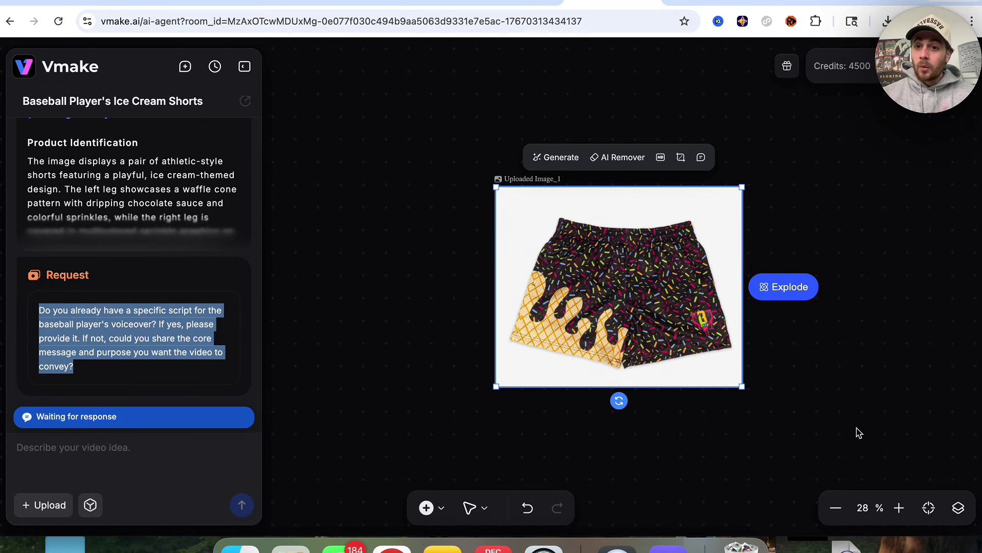
Reply to the agent that there is no script and request one highlighting viral baseball shorts that are really hard to get, fit great and are comfortable
{"action": "left_click", "coordinate": [145, 458]}
{"action": "type", "text": "I don't have a script f"}
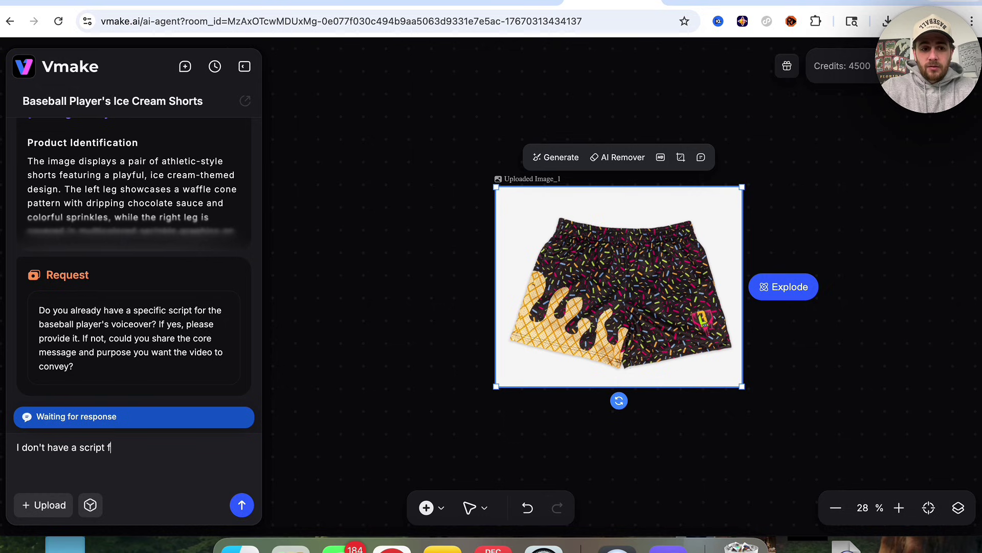
{"action": "type", "text": "or this - please create a "}
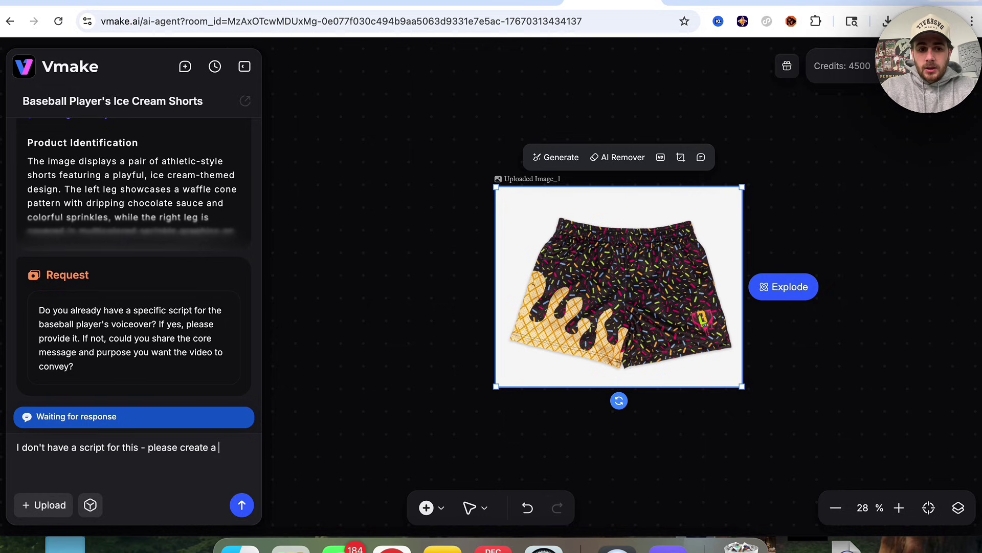
{"action": "type", "text": "script that highlights that these are viral baseball shorts that are r"}
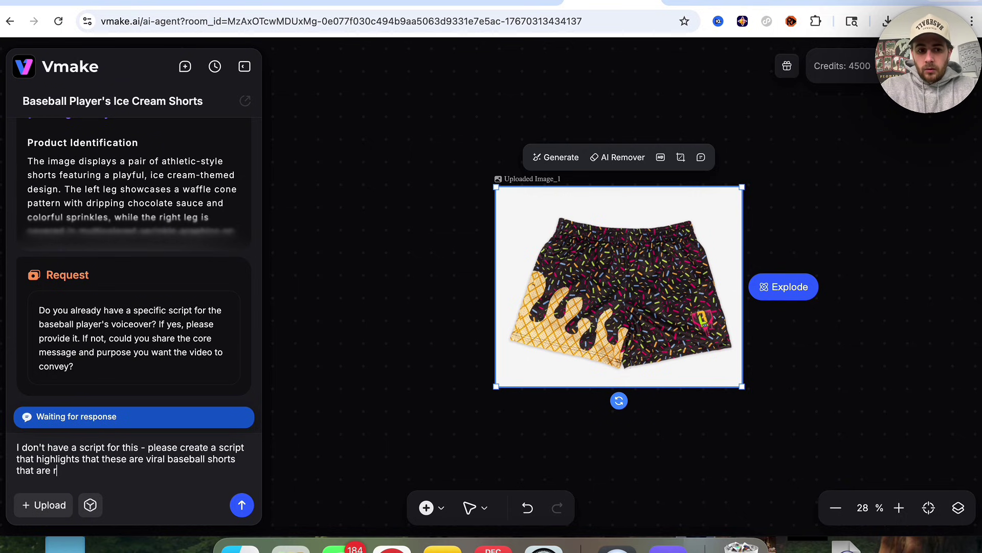
{"action": "type", "text": "t and "}
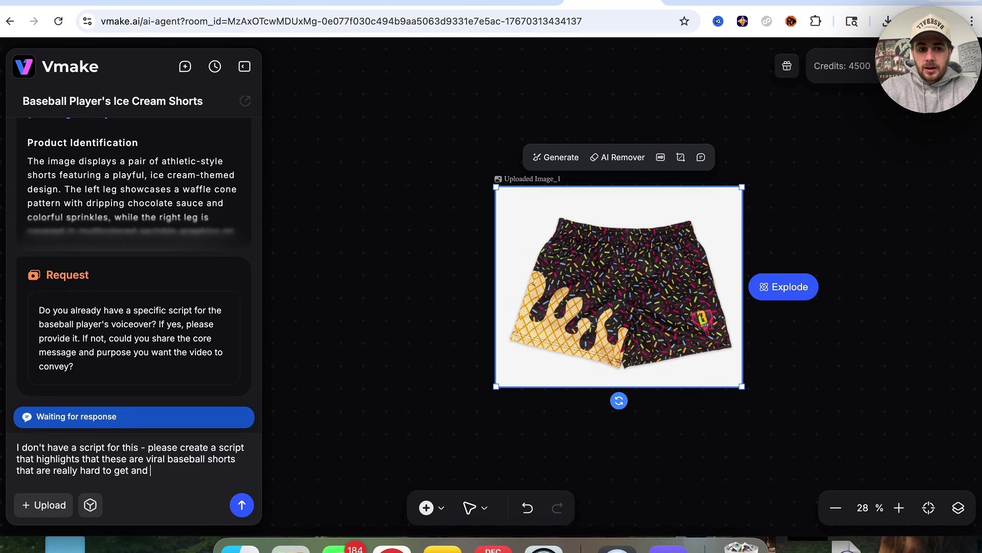
{"action": "type", "text": "they fit great and t"}
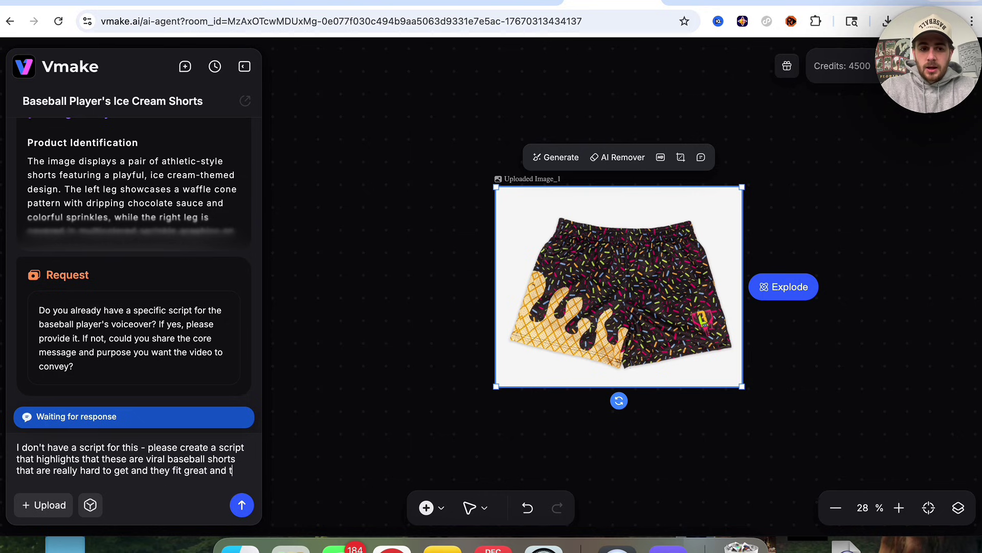
{"action": "type", "text": "hey're comfortab"}
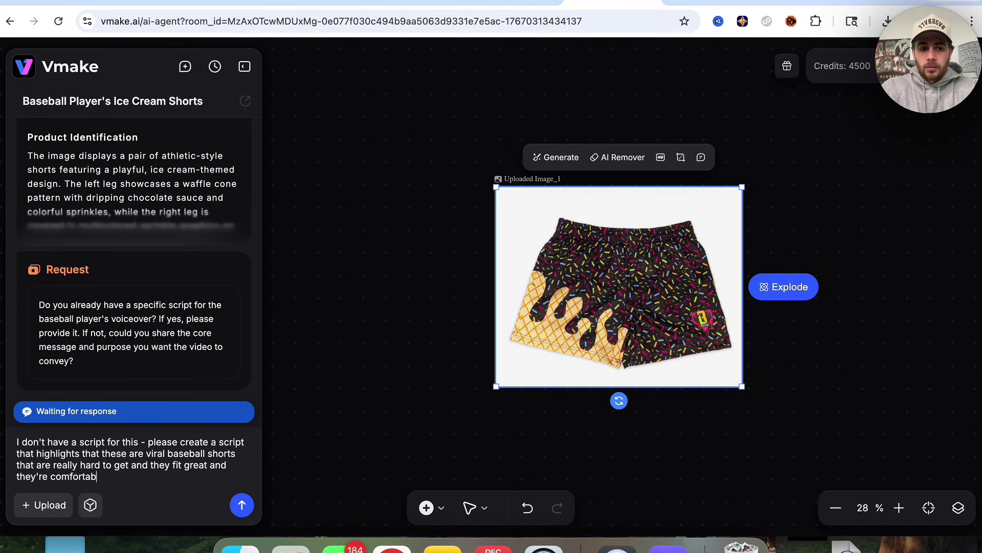
{"action": "type", "text": "le"}
{"action": "key", "text": "Return"}
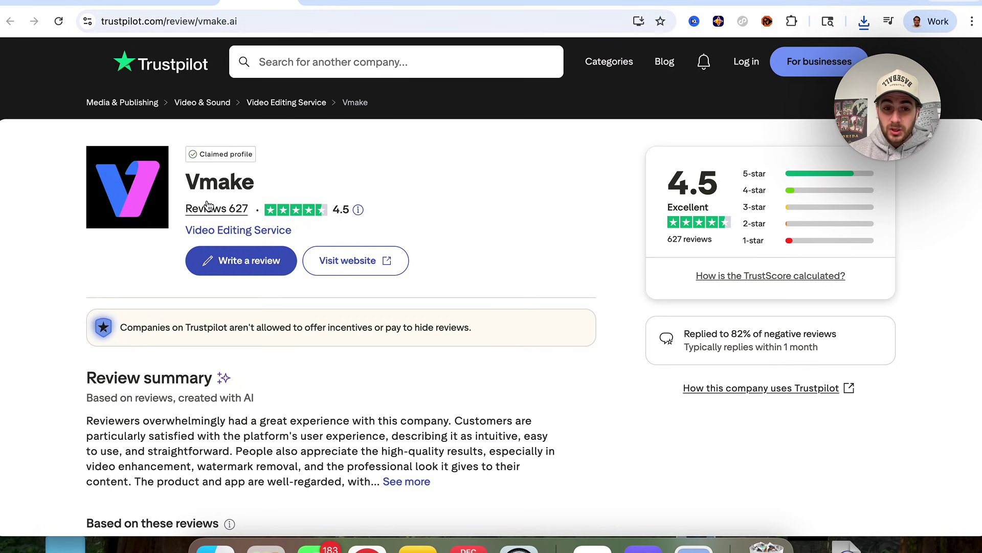
Read Vmake's rating and review summary on its Trustpilot page
{"action": "scroll", "coordinate": [325, 338], "scroll_direction": "down", "scroll_amount": 3}
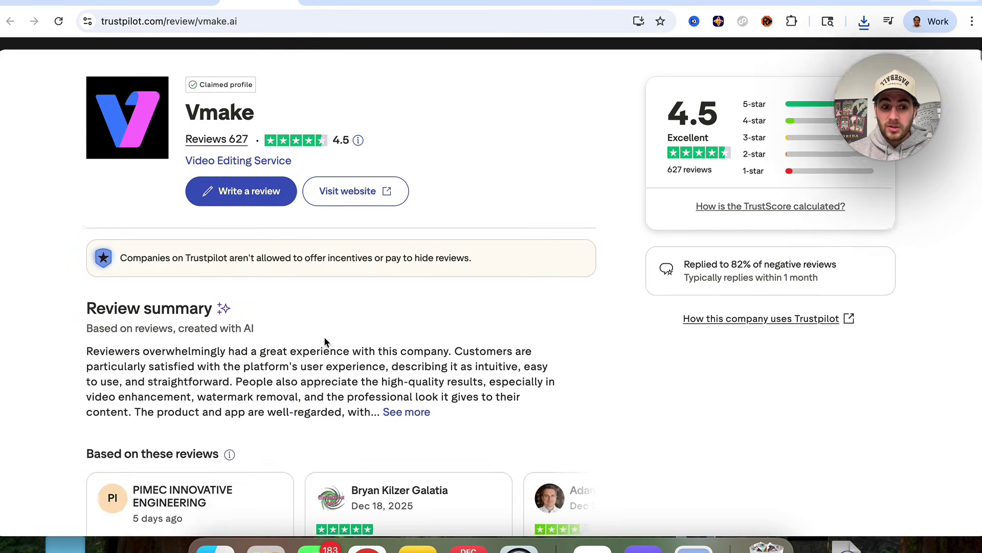
{"action": "scroll", "coordinate": [325, 338], "scroll_direction": "down", "scroll_amount": 2}
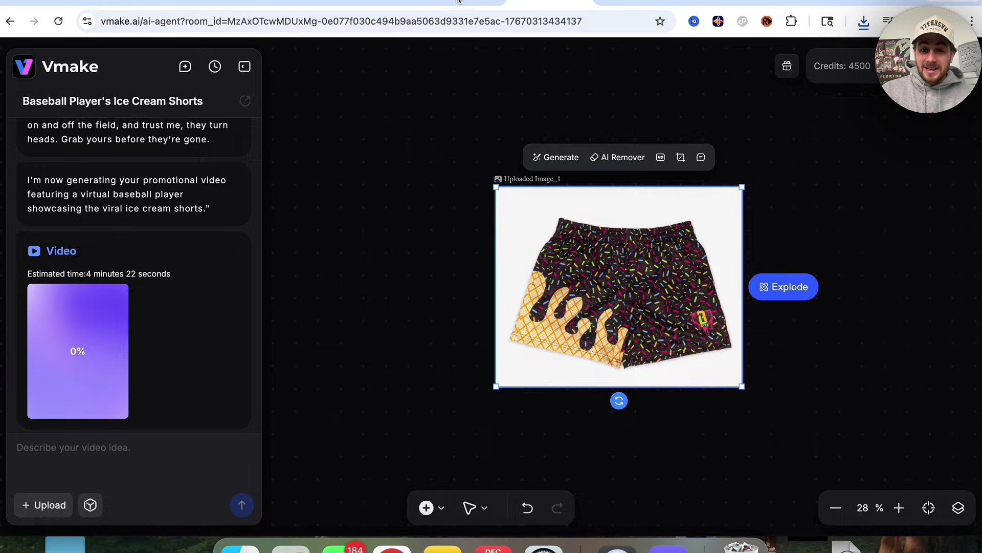
Open Vmake's AI Hook page and look through the available AI tools and AI generation features
{"action": "left_click", "coordinate": [458, 3]}
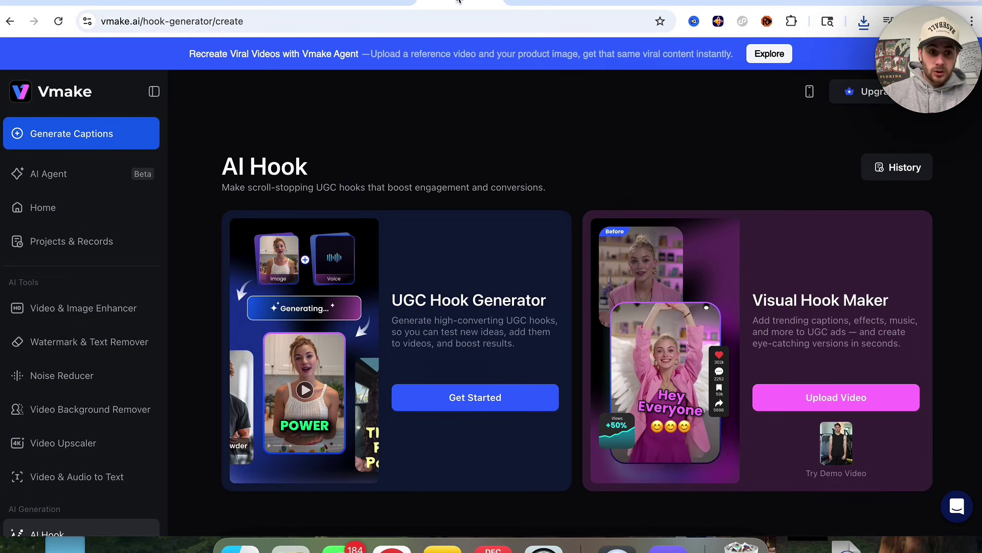
{"action": "scroll", "coordinate": [140, 340], "scroll_direction": "down", "scroll_amount": 3}
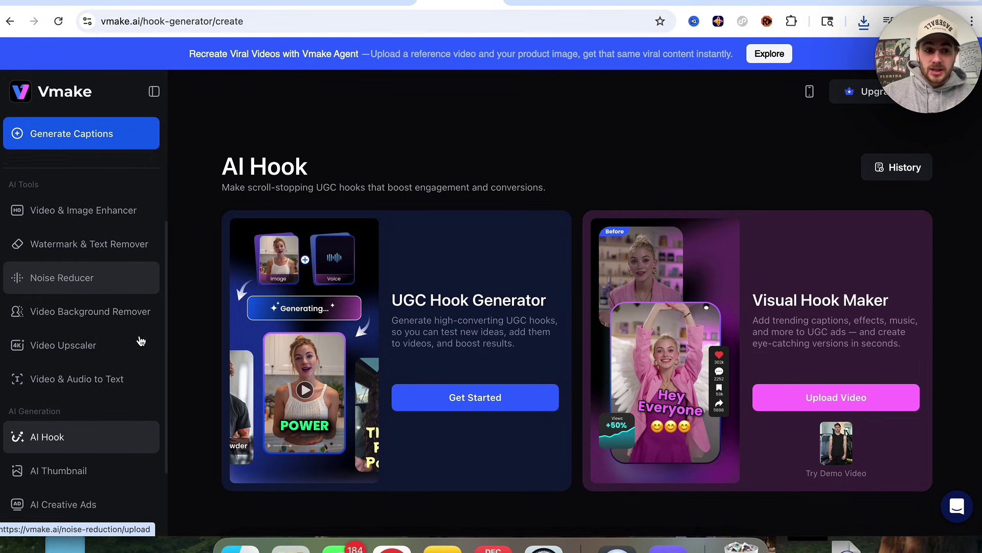
{"action": "scroll", "coordinate": [49, 421], "scroll_direction": "down", "scroll_amount": 1}
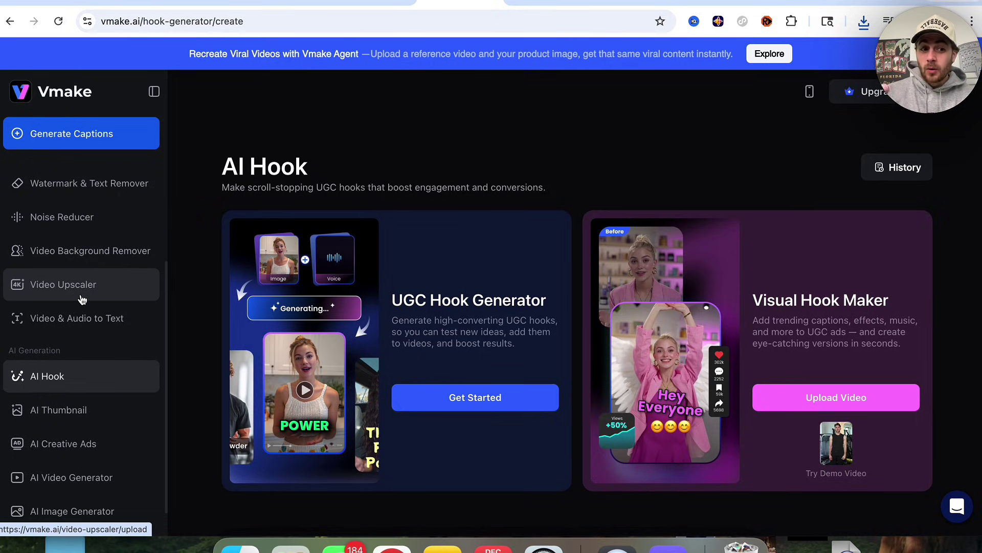
{"action": "scroll", "coordinate": [82, 299], "scroll_direction": "down", "scroll_amount": 1}
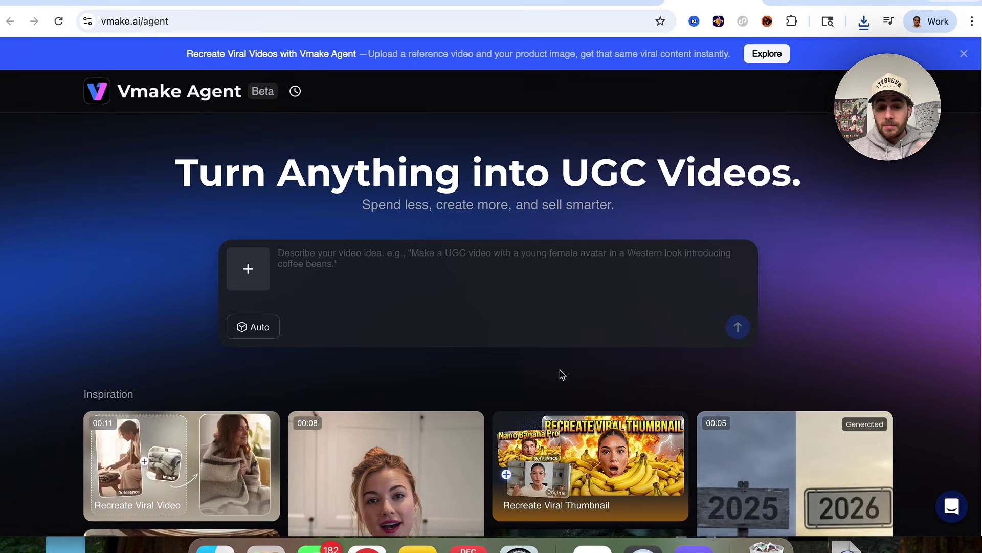
Try the Recreate Viral Thumbnail example on the Vmake Agent page and view the shorts algo.jpg thumbnail
{"action": "scroll", "coordinate": [559, 375], "scroll_direction": "down", "scroll_amount": 2}
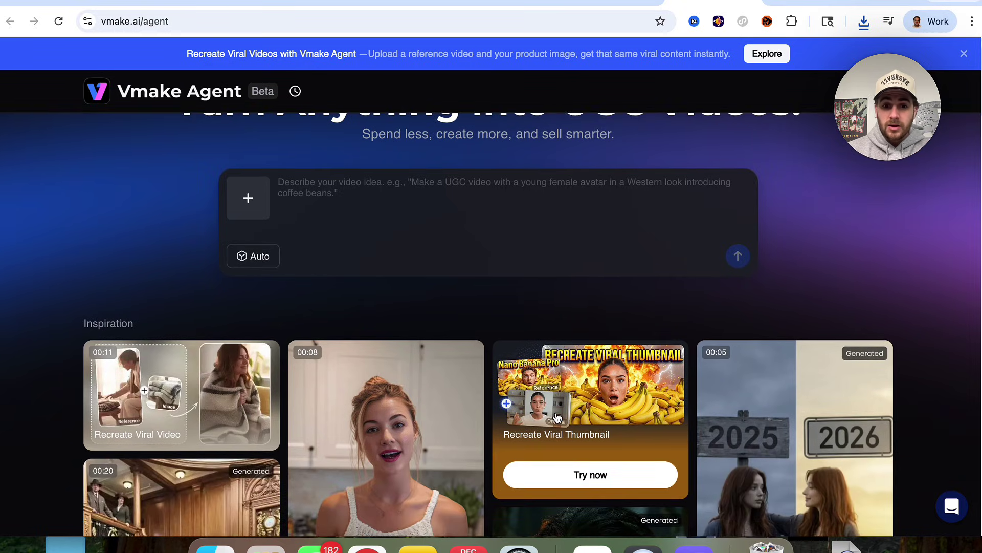
{"action": "left_click", "coordinate": [575, 471]}
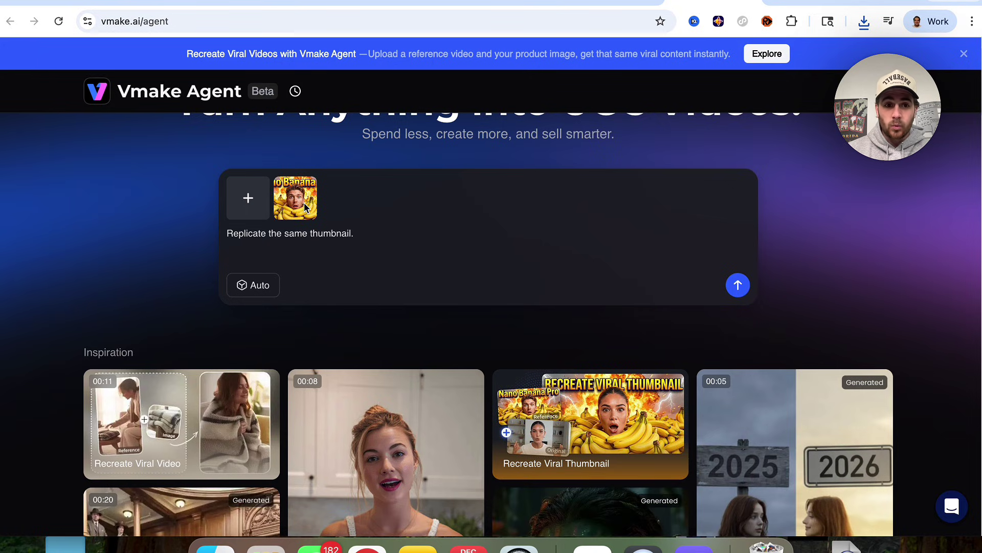
{"action": "mouse_move", "coordinate": [297, 203]}
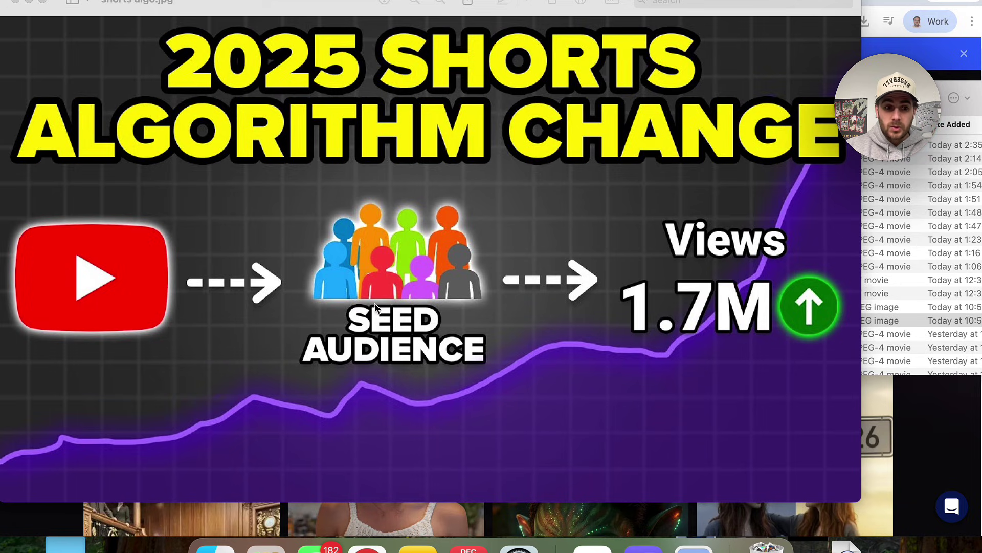
{"action": "left_click", "coordinate": [62, 517]}
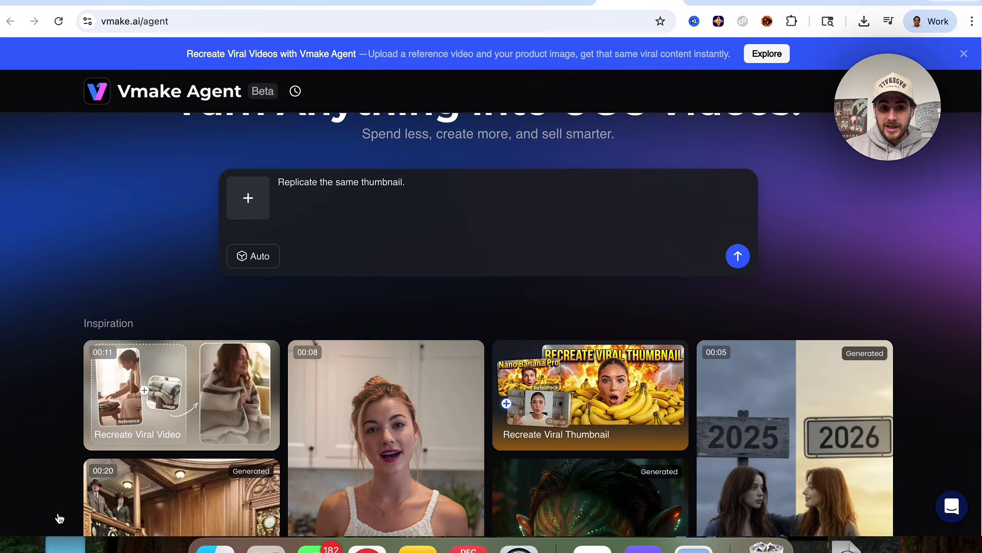
Upload shorts algo.jpg and submit the prompt "Change "2025" to say "2026" keep everything else the same"
{"action": "left_click", "coordinate": [250, 200]}
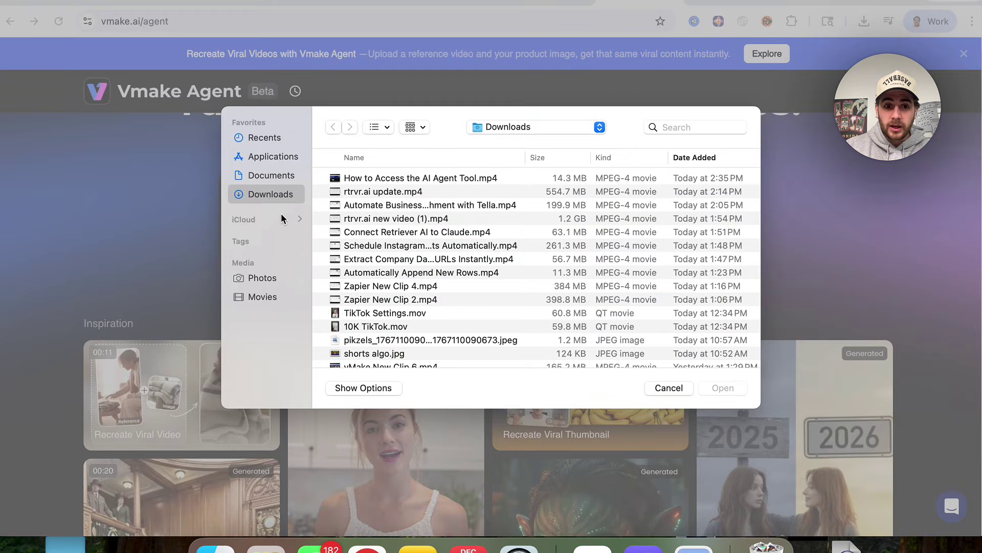
{"action": "double_click", "coordinate": [374, 353]}
{"action": "triple_click", "coordinate": [358, 235]}
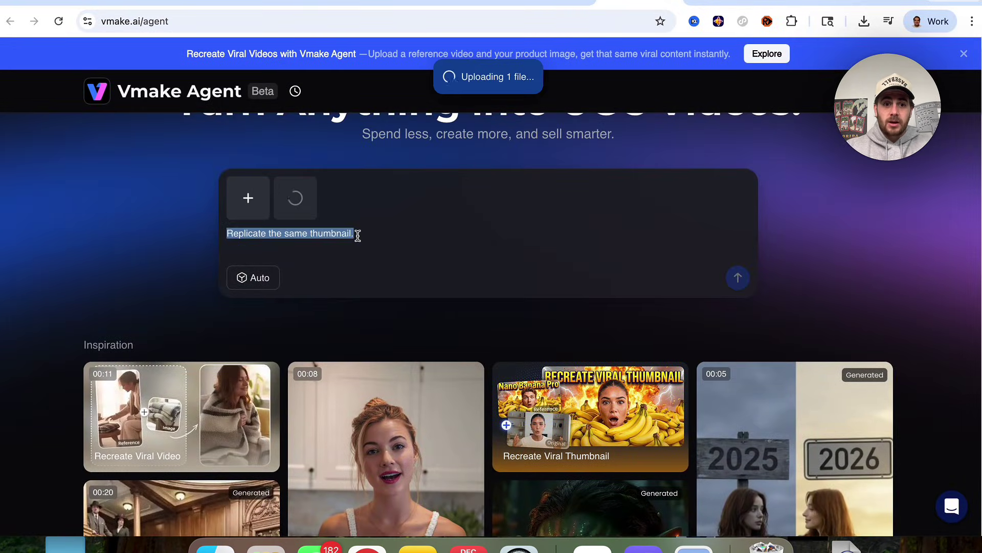
{"action": "type", "text": "Change \"2"}
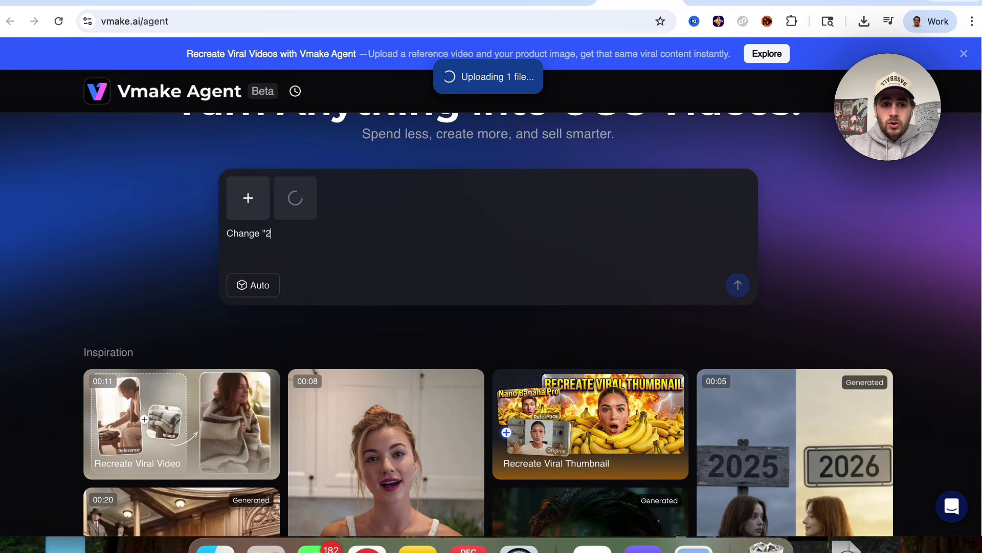
{"action": "type", "text": "025\" to say "}
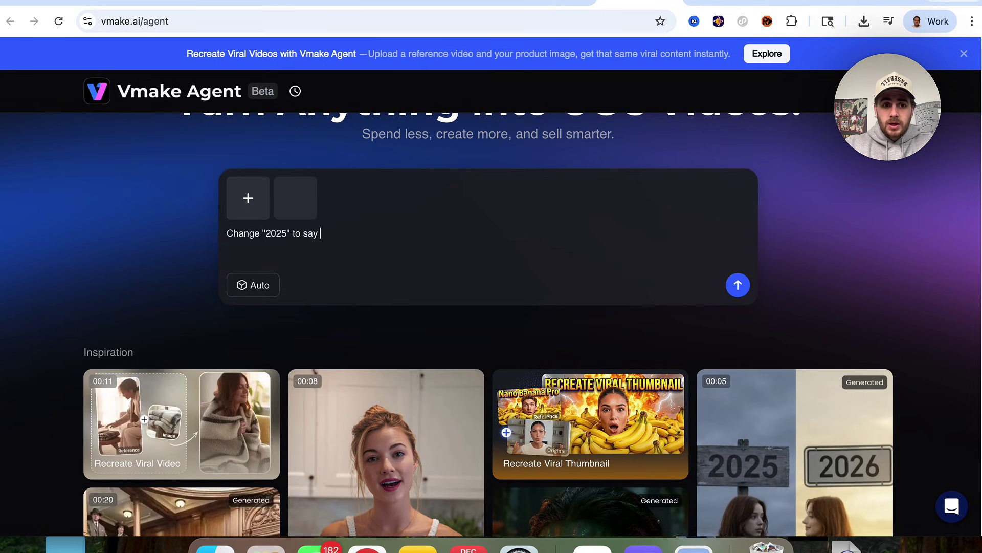
{"action": "type", "text": "\"2026\" "}
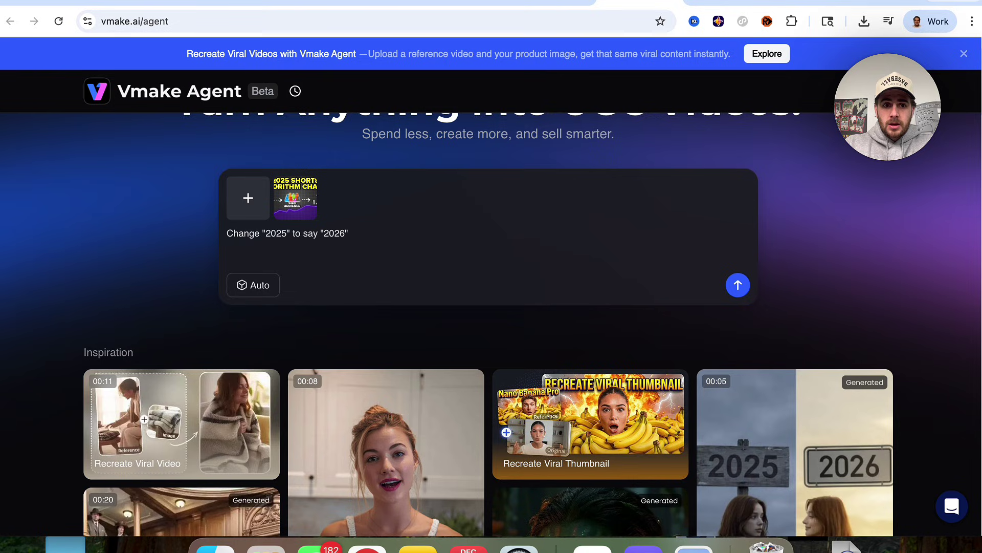
{"action": "type", "text": "keep everything else"}
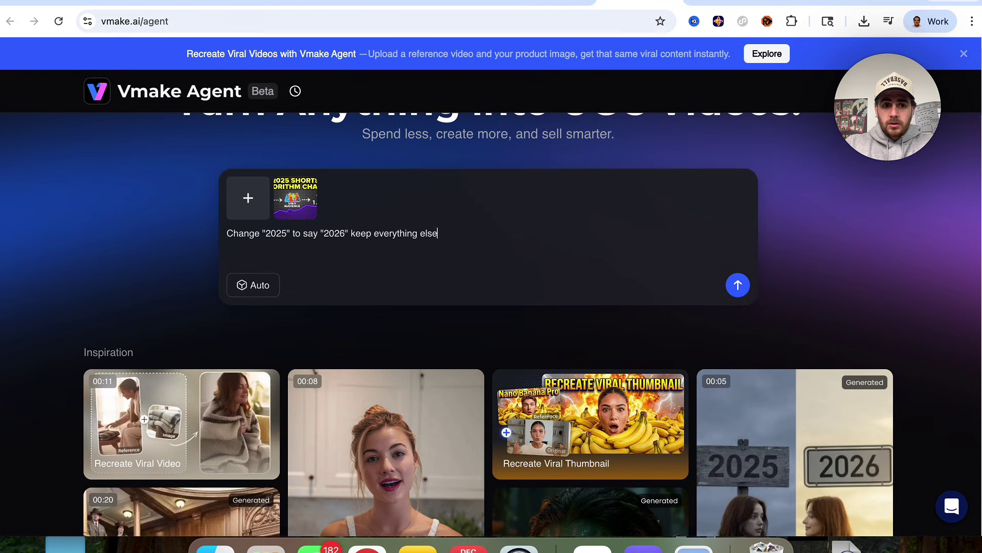
{"action": "type", "text": " the same"}
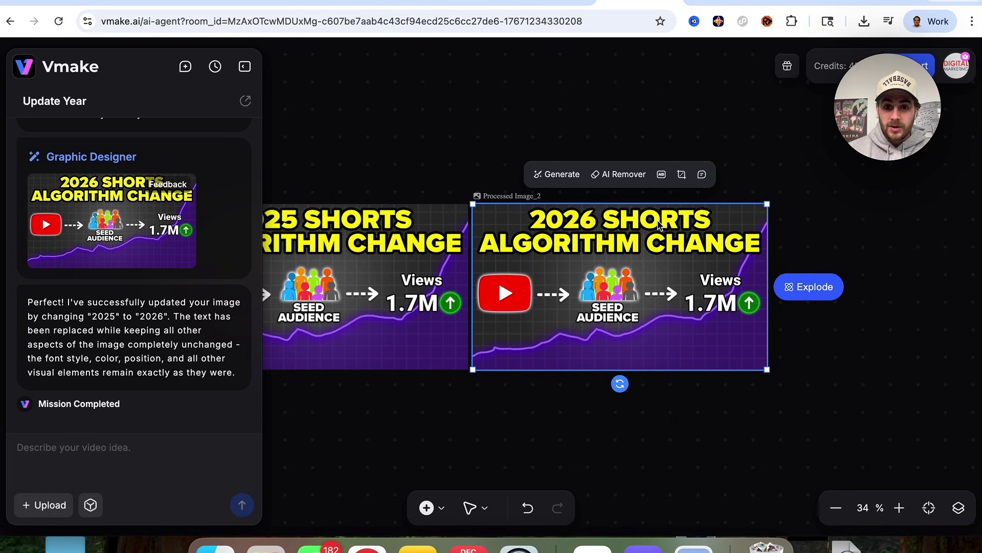
Compare the original 2025 thumbnail with the processed 2026 version on the canvas and export the 2026 image
{"action": "left_click_drag", "start_coordinate": [415, 176], "coordinate": [445, 176]}
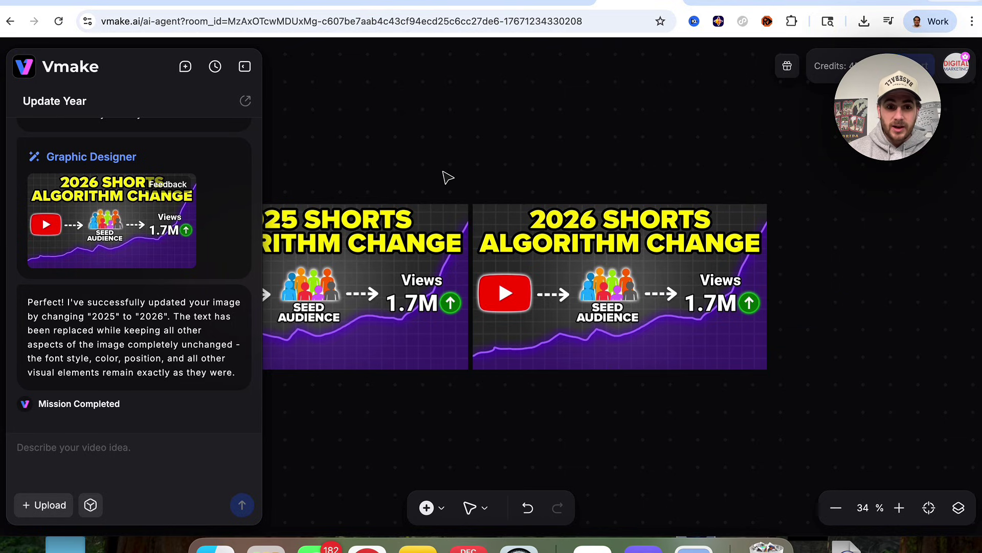
{"action": "left_click", "coordinate": [398, 303]}
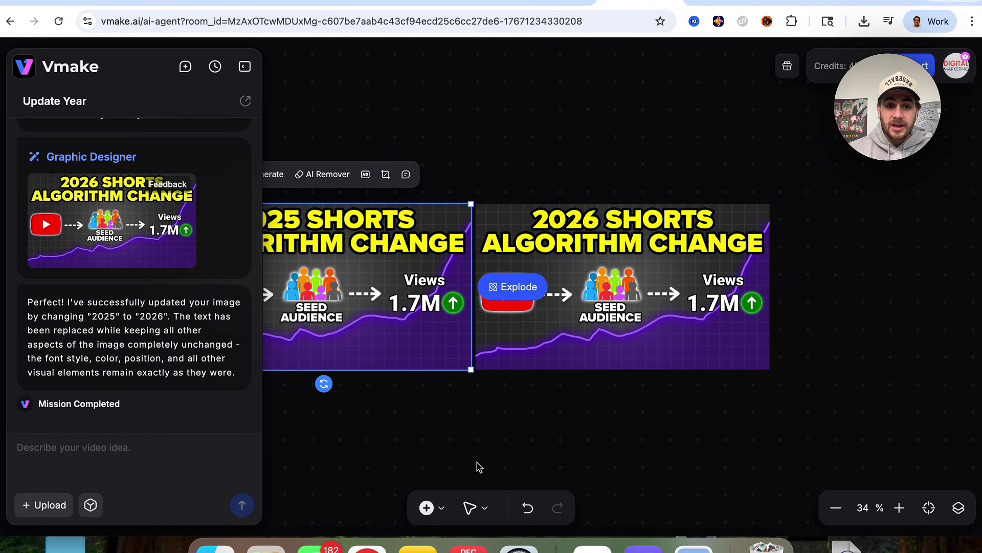
{"action": "scroll", "coordinate": [235, 279], "scroll_direction": "up", "scroll_amount": 2}
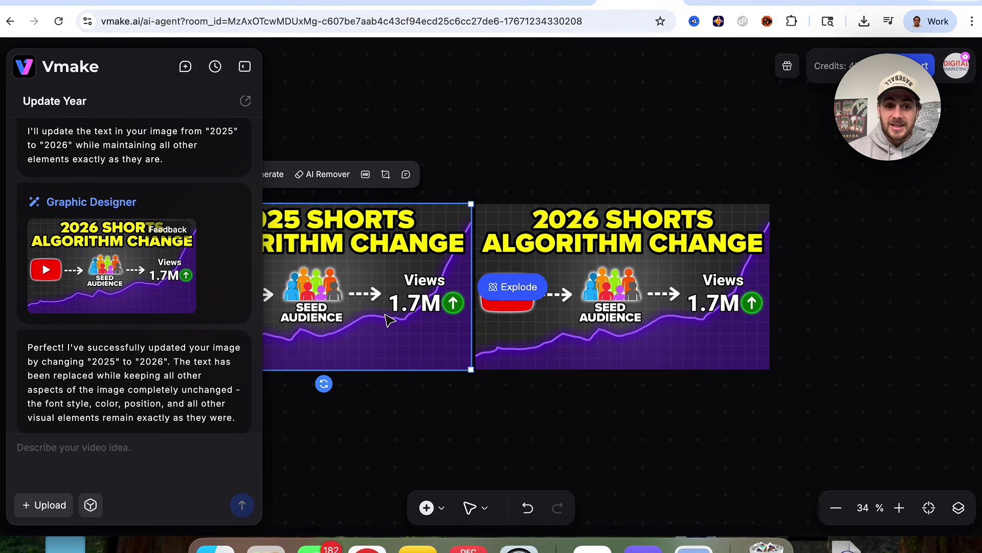
{"action": "scroll", "coordinate": [388, 320], "scroll_direction": "down", "scroll_amount": 2}
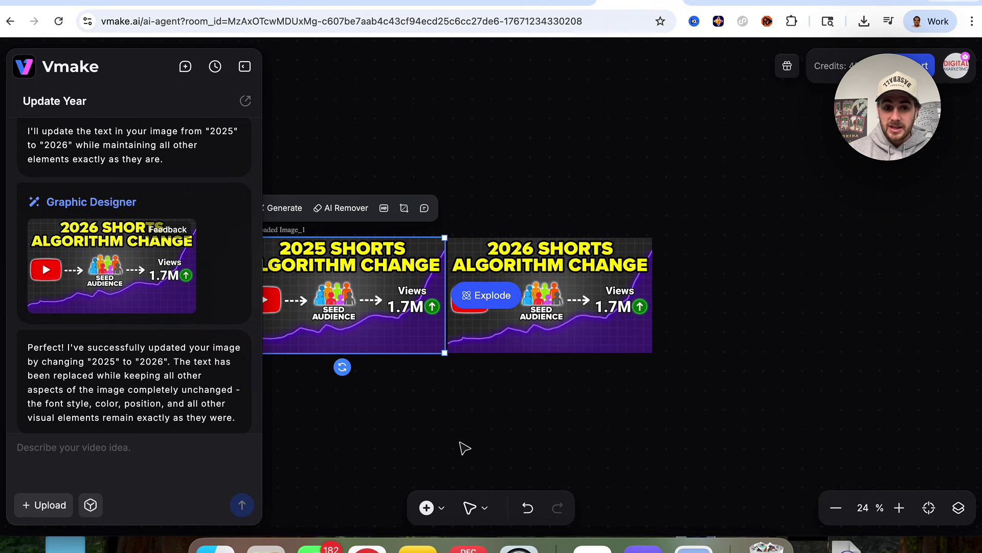
{"action": "left_click", "coordinate": [424, 441]}
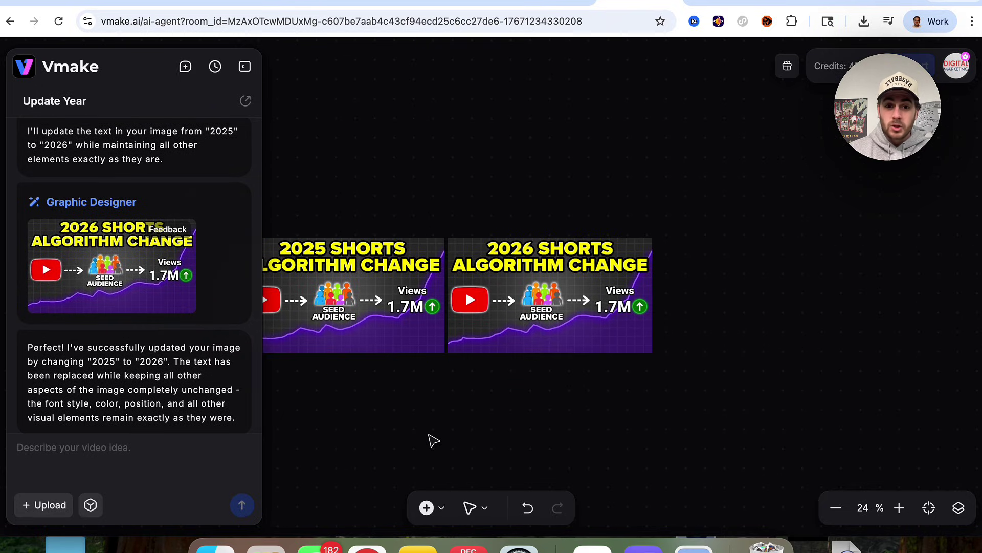
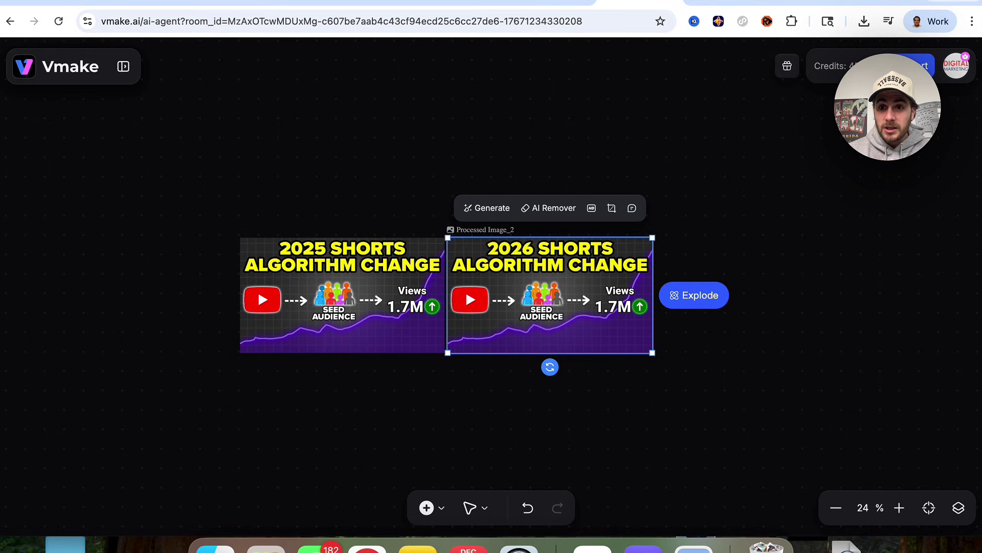
{"action": "left_click", "coordinate": [916, 66]}
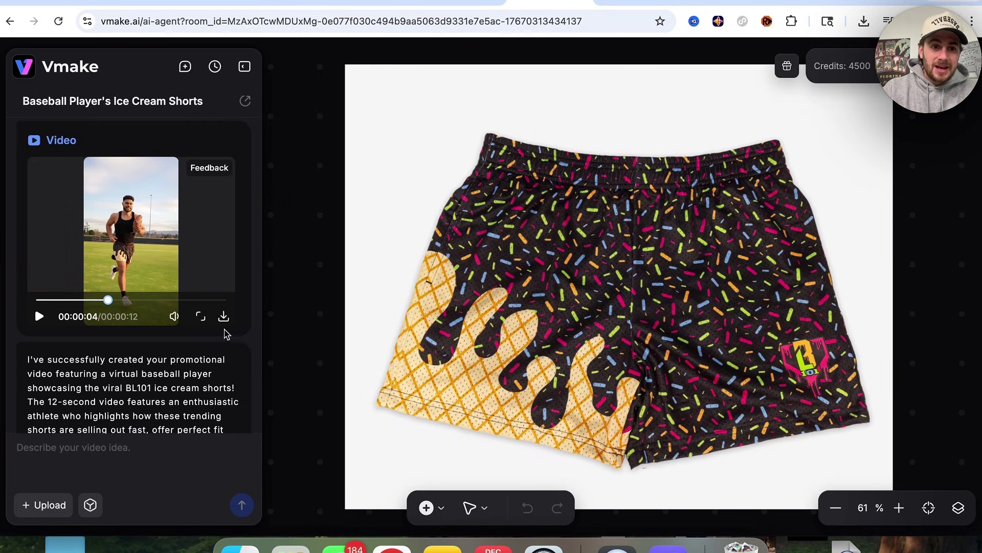
Enlarge the generated promotional video in the Baseball Player's Ice Cream Shorts project, raise the volume and play it
{"action": "left_click", "coordinate": [201, 318]}
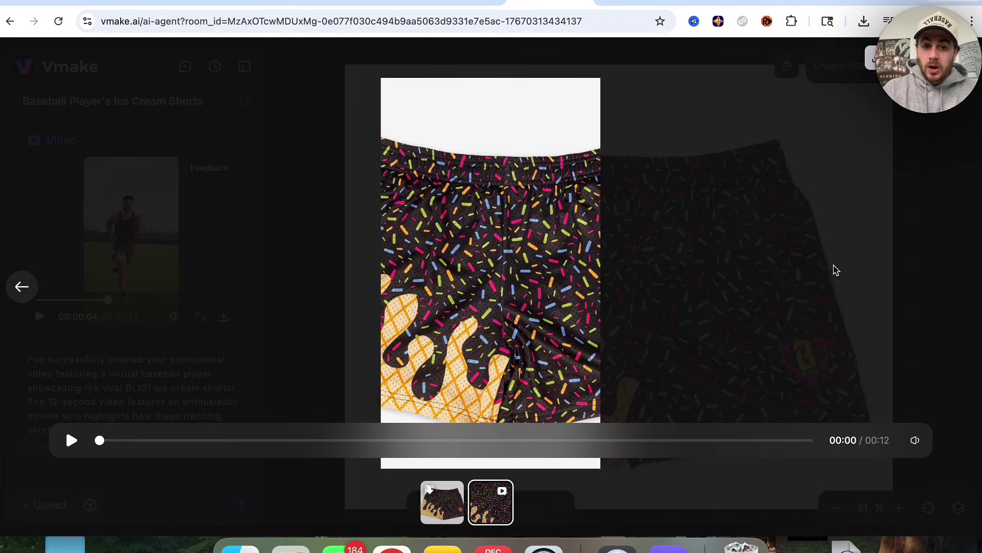
{"action": "key", "text": "XF86AudioRaiseVolume"}
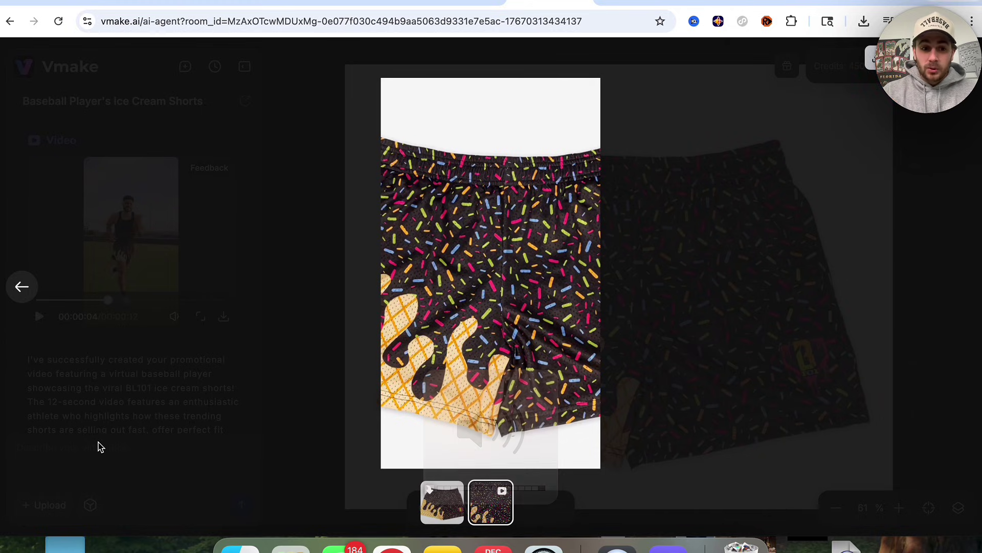
{"action": "mouse_move", "coordinate": [108, 468]}
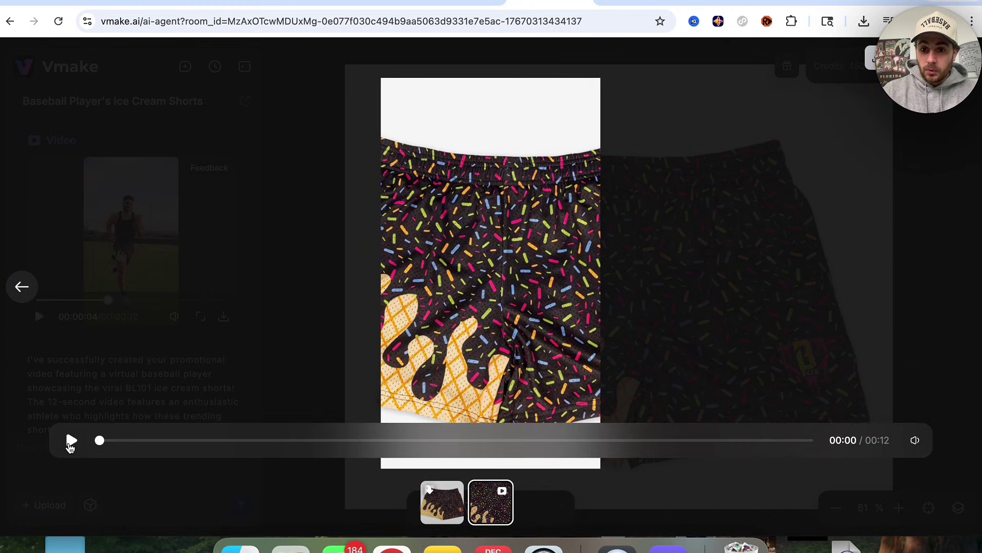
{"action": "left_click", "coordinate": [71, 443]}
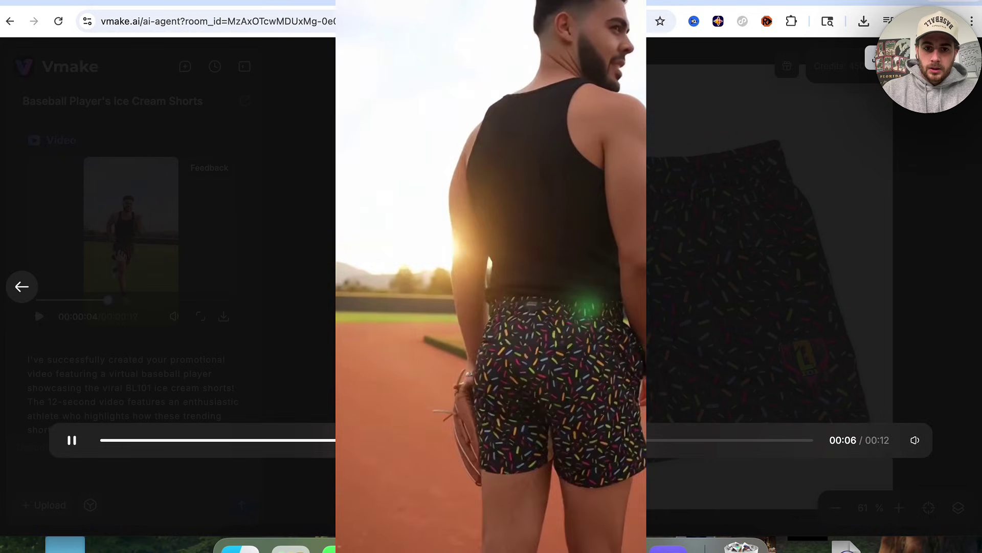
Pause the enlarged ice cream shorts video and go back to the shot around 00:04
{"action": "left_click", "coordinate": [364, 355]}
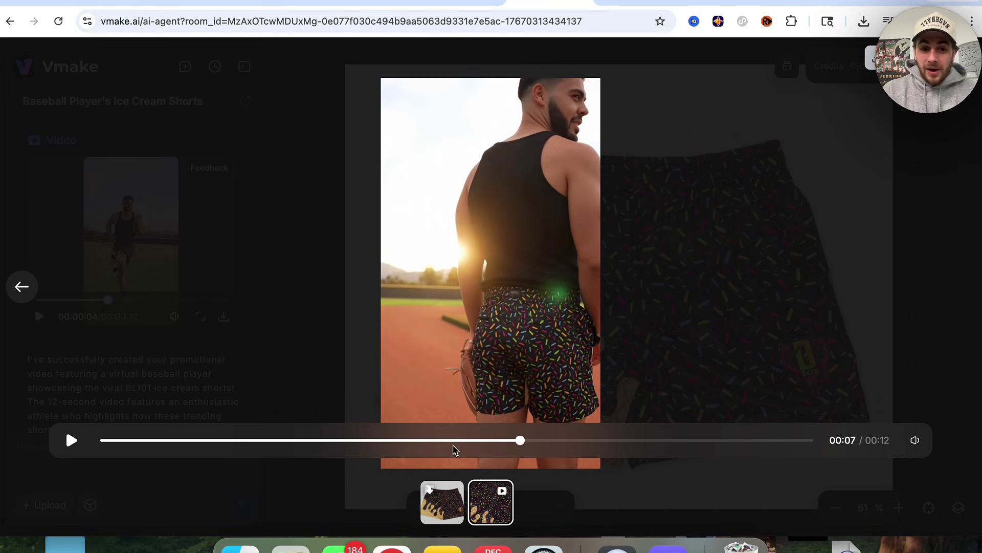
{"action": "left_click", "coordinate": [350, 441]}
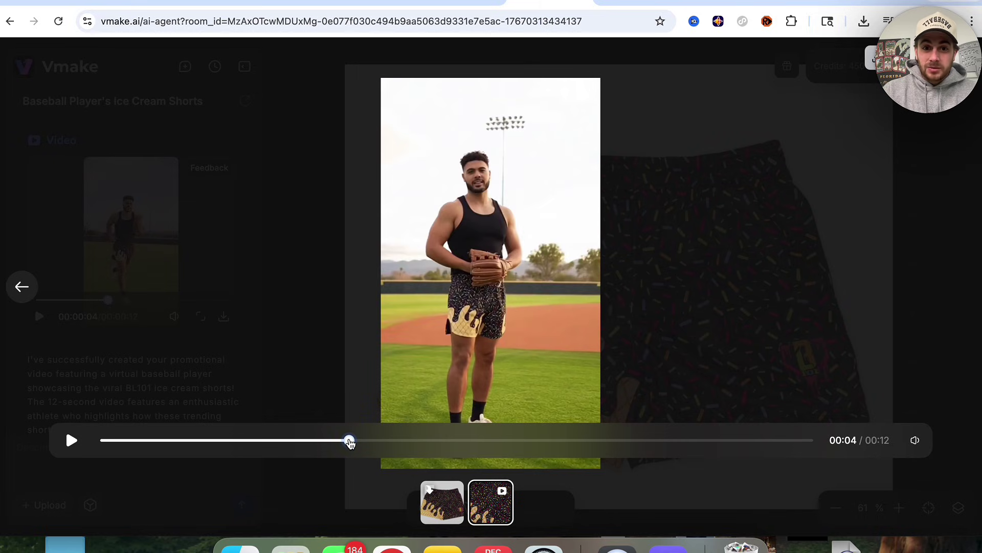
{"action": "left_click", "coordinate": [384, 441]}
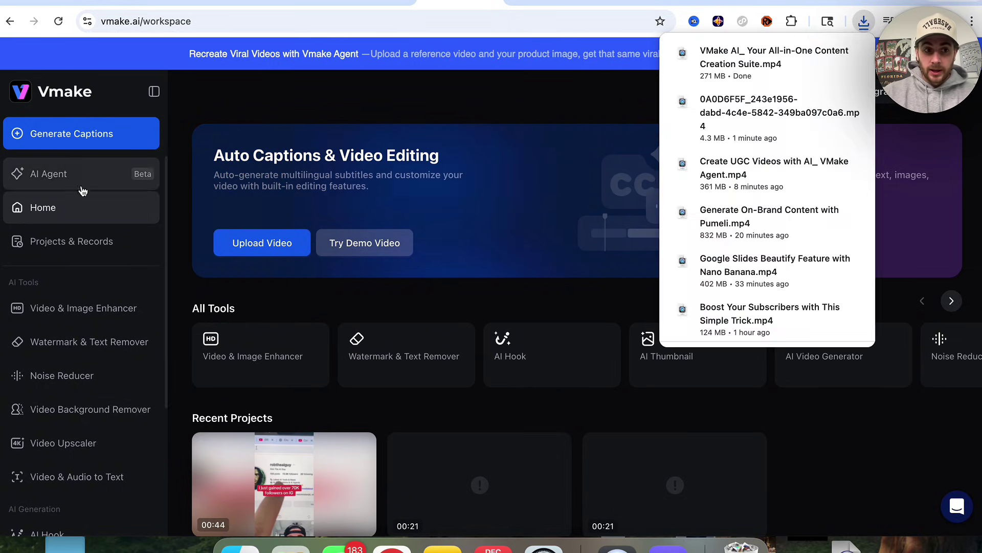
Open the AI Agent from the Vmake workspace and view the files available for upload
{"action": "left_click", "coordinate": [45, 176]}
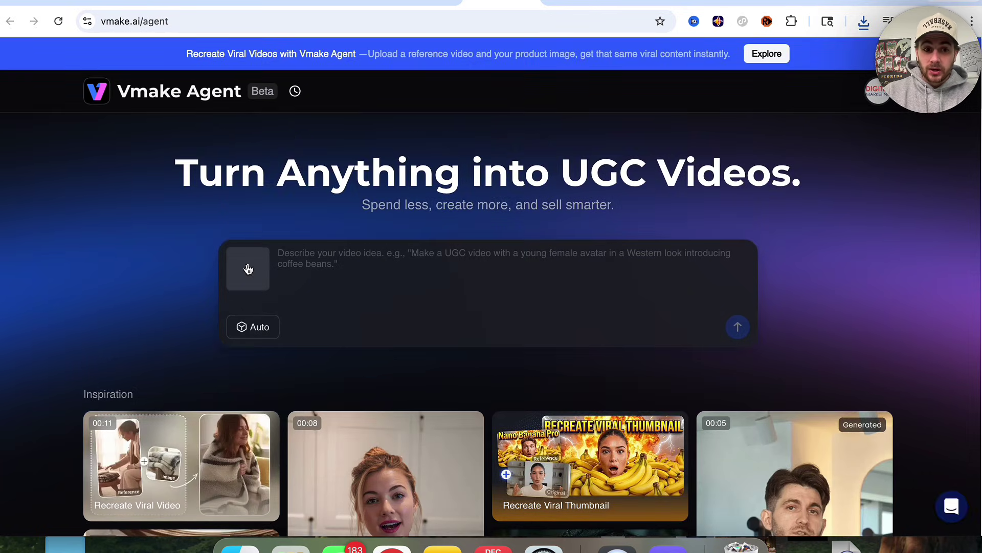
{"action": "left_click", "coordinate": [247, 268]}
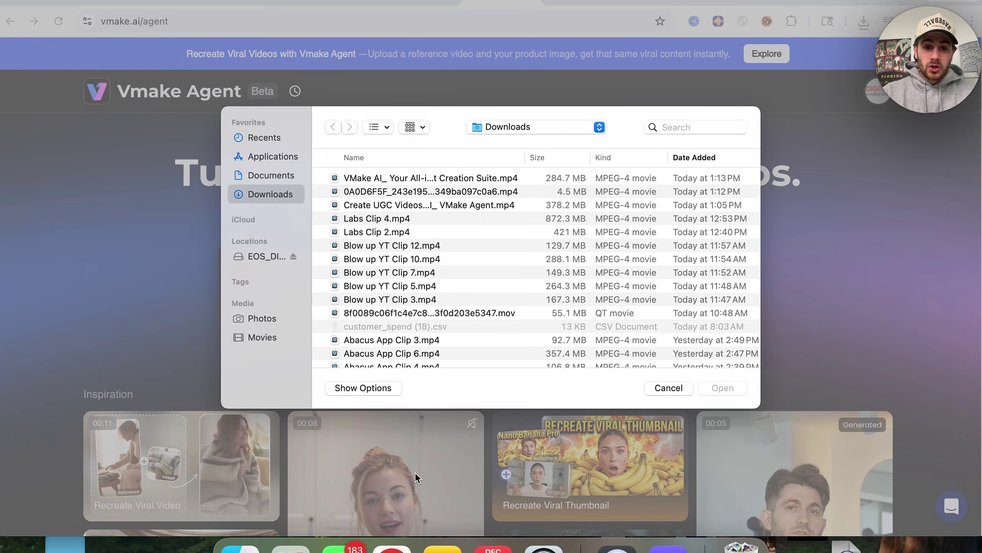
{"action": "key", "text": "Escape"}
Try the Storefront Promo Video example from the Inspiration gallery and highlight its ready-made prompt text
{"action": "scroll", "coordinate": [107, 301], "scroll_direction": "down", "scroll_amount": 4}
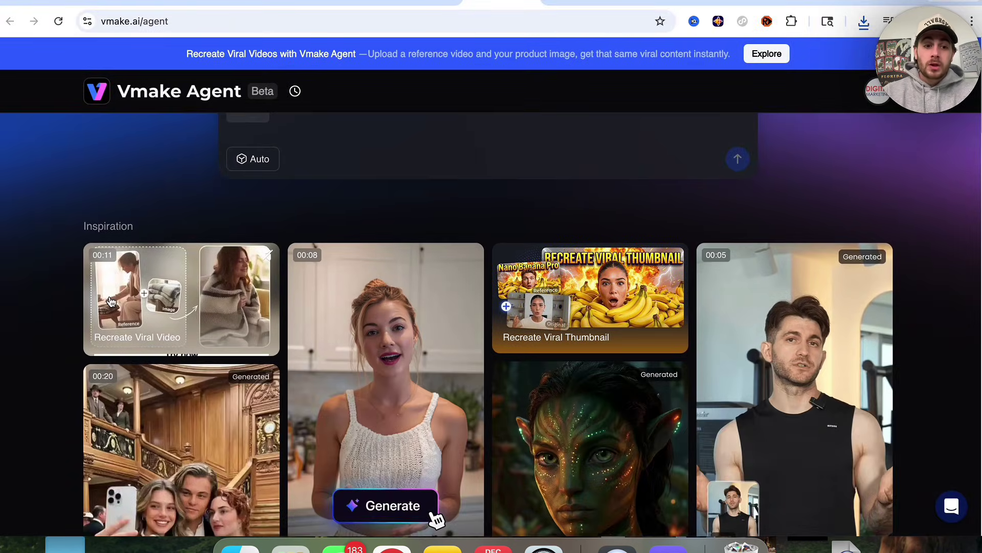
{"action": "scroll", "coordinate": [110, 300], "scroll_direction": "down", "scroll_amount": 15}
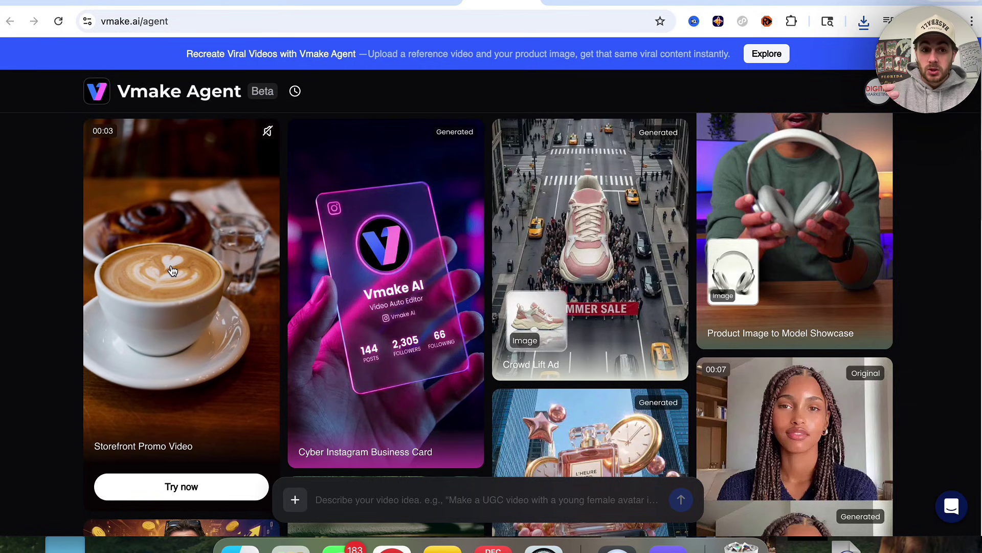
{"action": "left_click", "coordinate": [178, 486]}
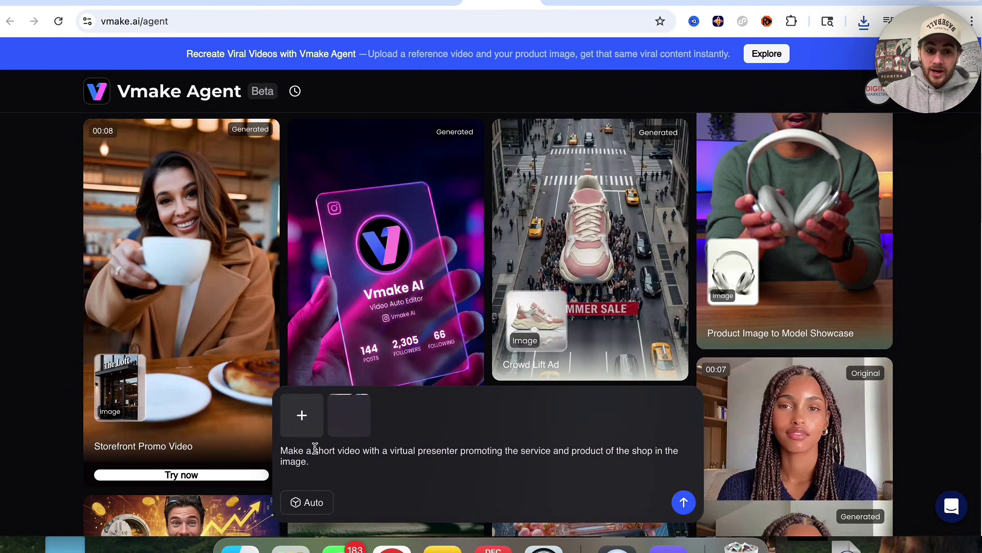
{"action": "triple_click", "coordinate": [315, 448]}
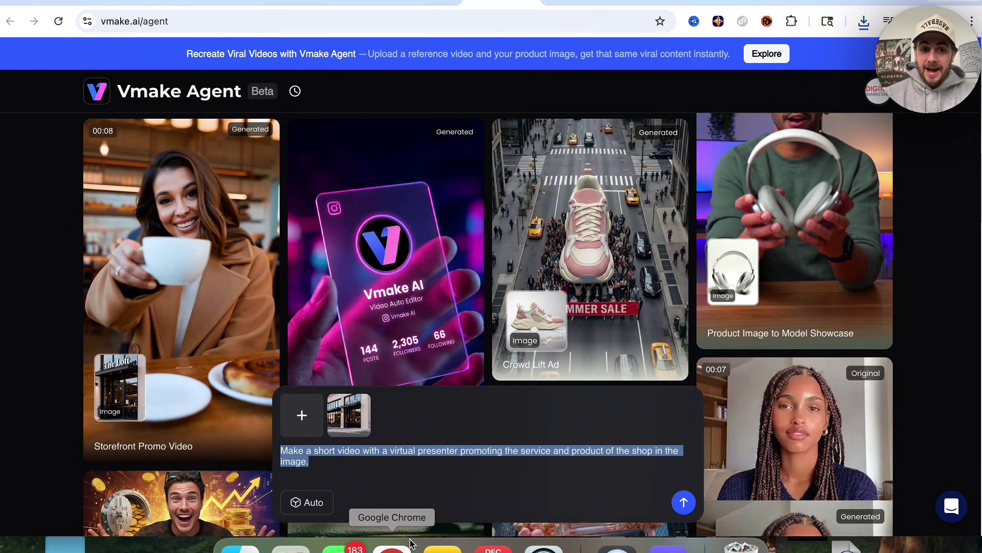
{"action": "mouse_move", "coordinate": [350, 417]}
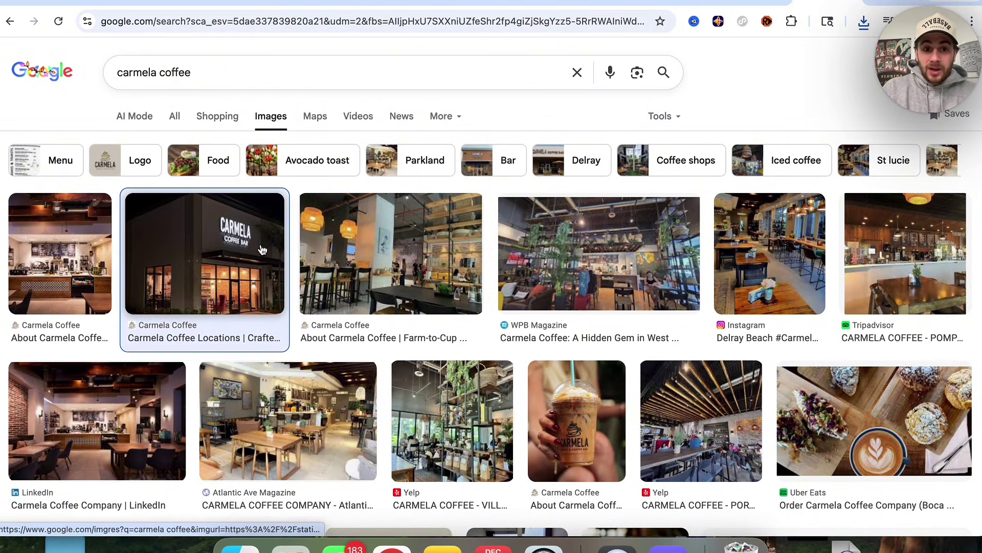
Enlarge the night-time Carmela Coffee Bar storefront photo in the Google image results and capture a screenshot of it
{"action": "left_click", "coordinate": [218, 261]}
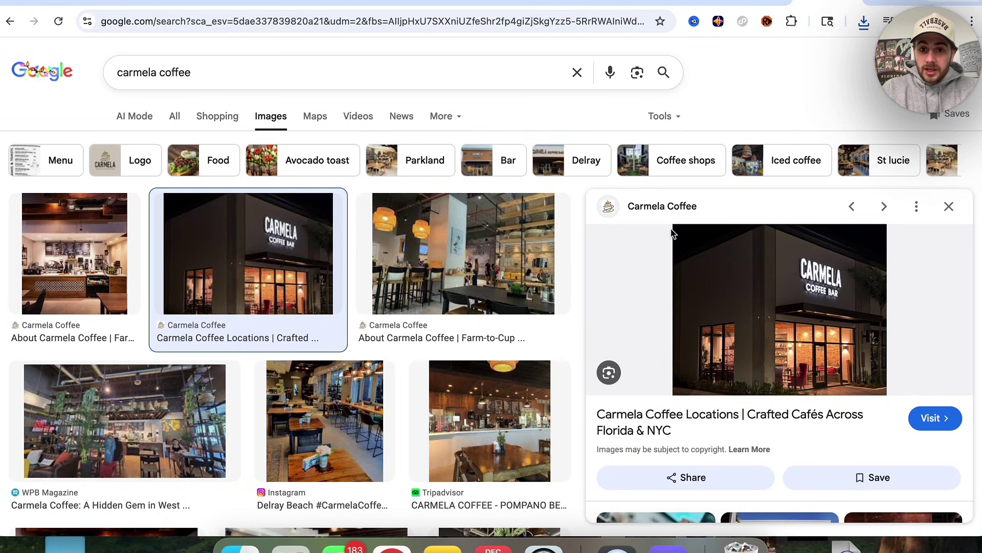
{"action": "key", "text": "super+shift+4"}
{"action": "left_click_drag", "start_coordinate": [674, 225], "coordinate": [887, 394]}
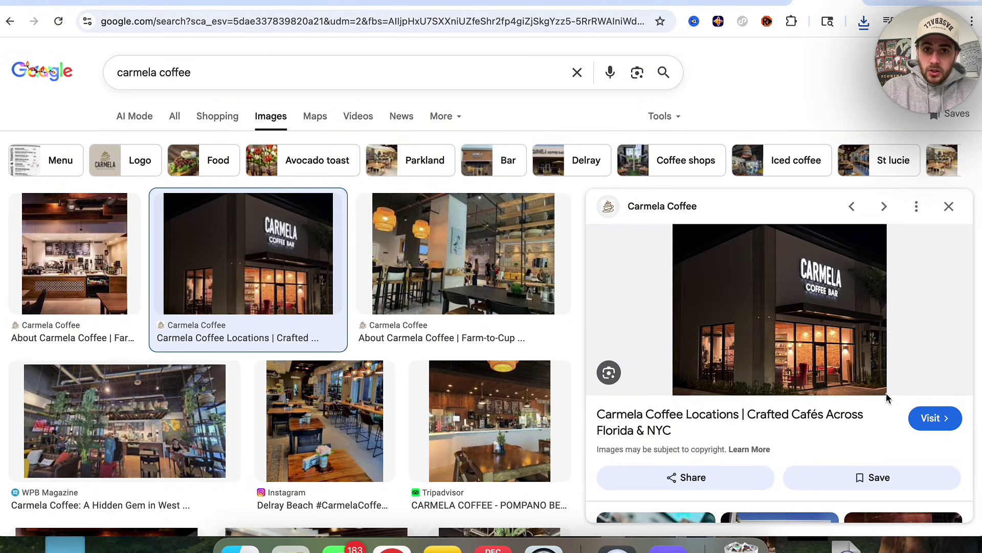
Back in Vmake Agent, replace the example's sample storefront image with the recent file Screenshot 2025-12-29 at 1.14.29 PM
{"action": "left_click", "coordinate": [523, 3]}
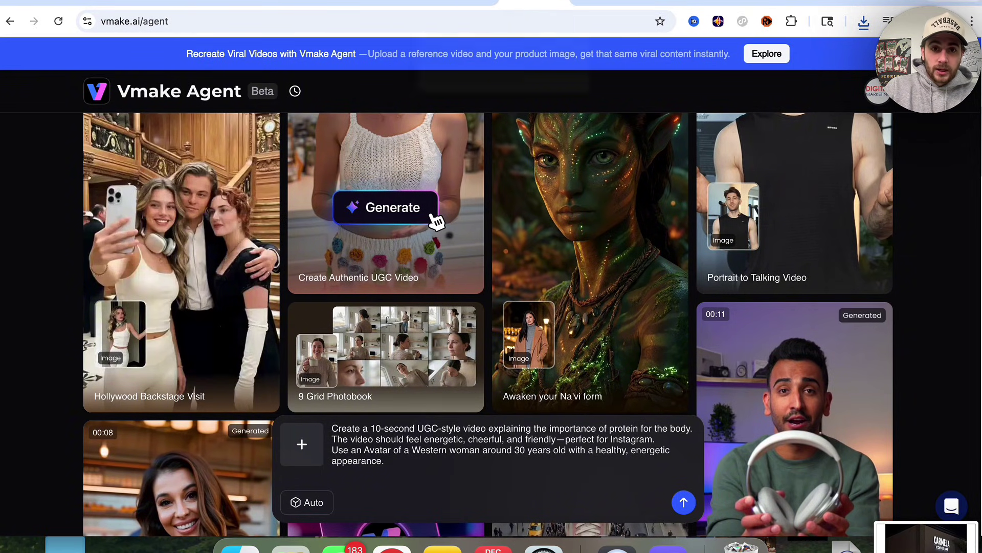
{"action": "left_click", "coordinate": [440, 2]}
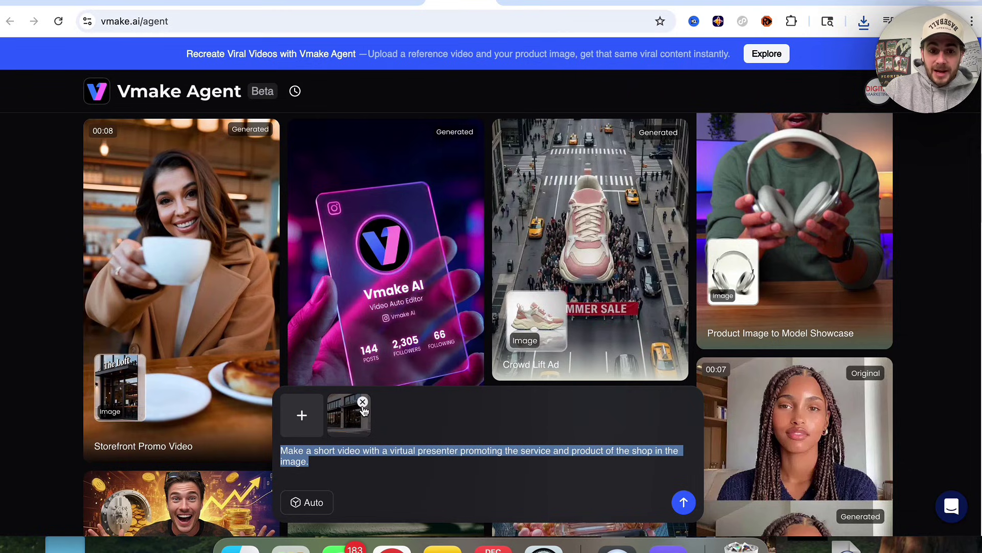
{"action": "left_click", "coordinate": [363, 403]}
{"action": "left_click", "coordinate": [307, 444]}
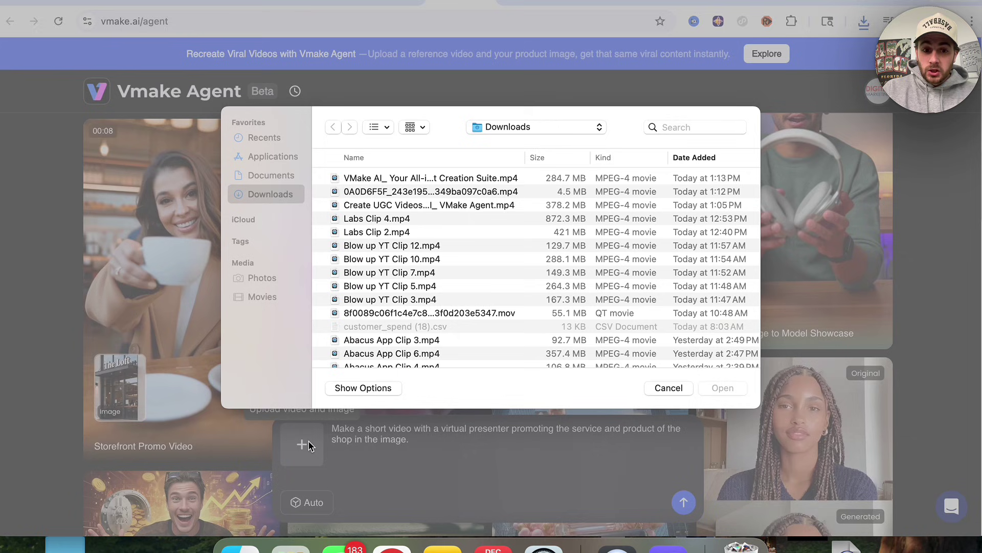
{"action": "left_click", "coordinate": [292, 139]}
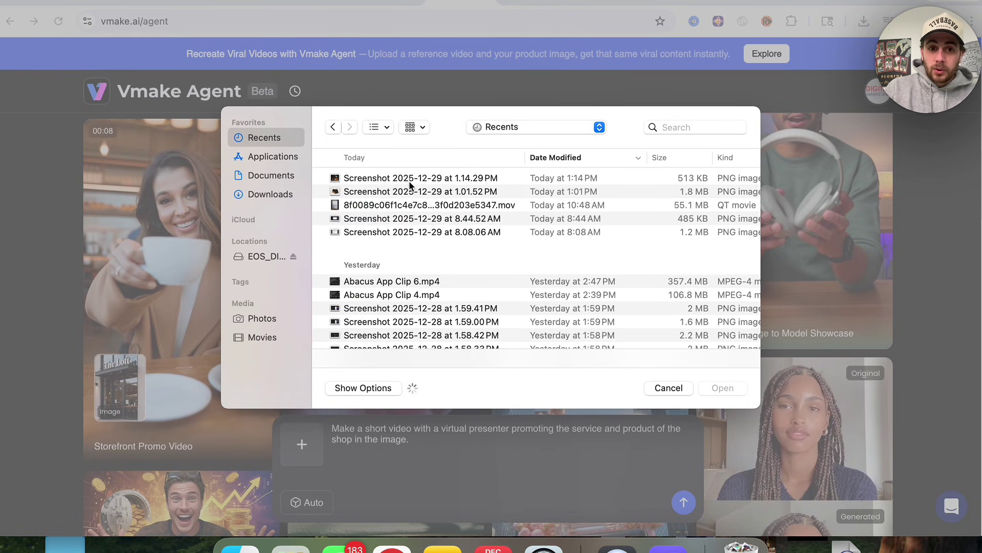
{"action": "double_click", "coordinate": [390, 177]}
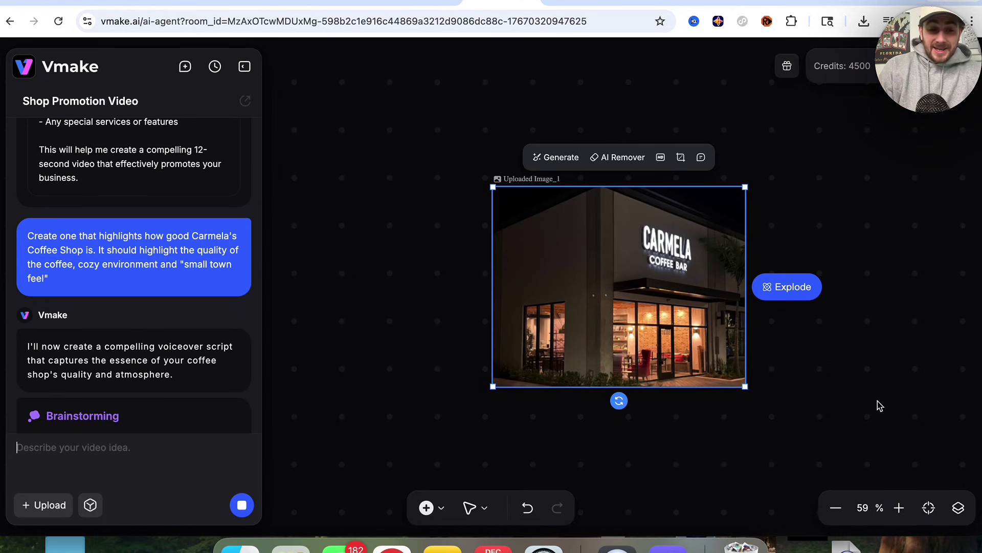
Review the agent's voiceover script questions and suggested highlights in the Shop Promotion Video chat
{"action": "scroll", "coordinate": [207, 297], "scroll_direction": "up", "scroll_amount": 4}
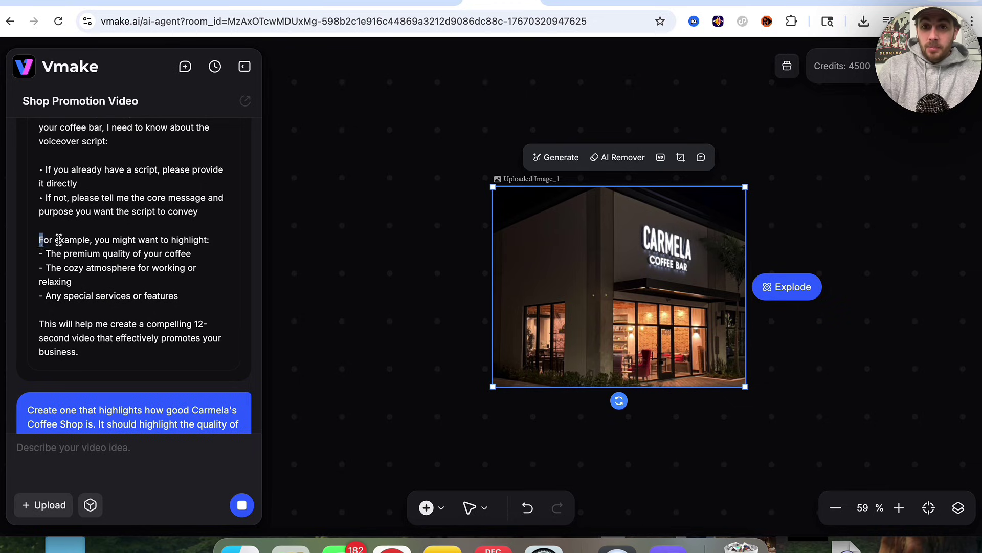
{"action": "left_click_drag", "start_coordinate": [40, 239], "coordinate": [194, 280]}
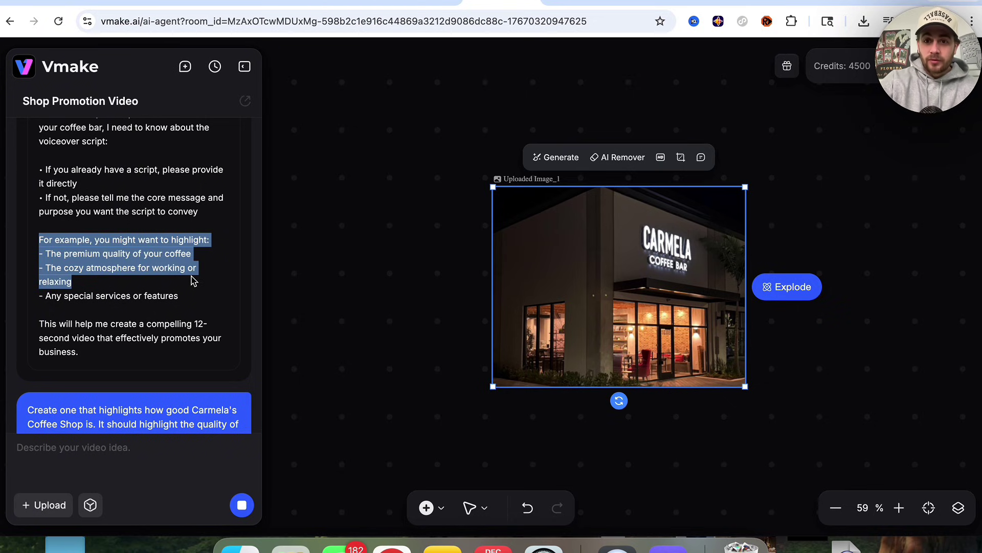
{"action": "scroll", "coordinate": [174, 320], "scroll_direction": "down", "scroll_amount": 8}
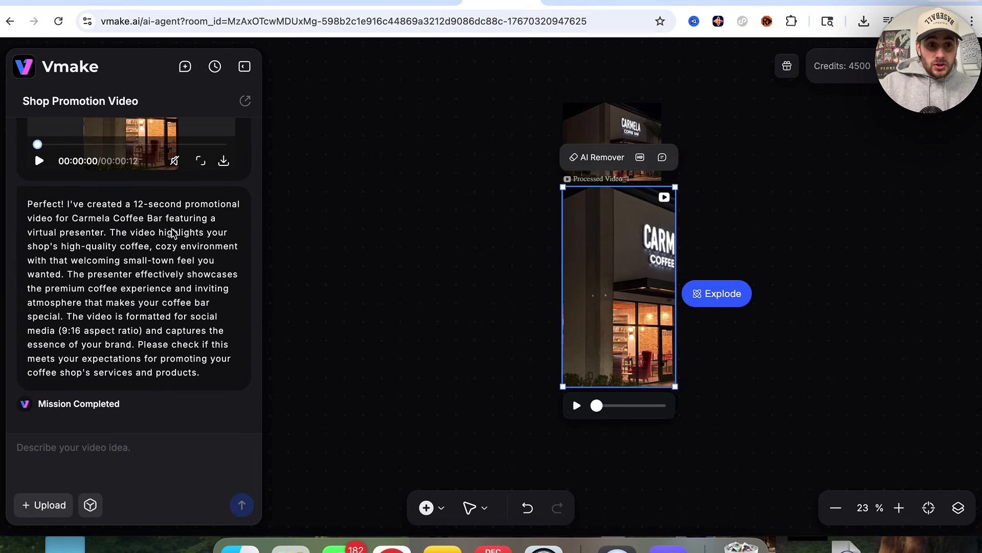
Enlarge the generated Carmela Coffee Bar video, raise the volume to maximum, play it and close the preview
{"action": "scroll", "coordinate": [174, 233], "scroll_direction": "up", "scroll_amount": 2}
{"action": "left_click", "coordinate": [201, 222]}
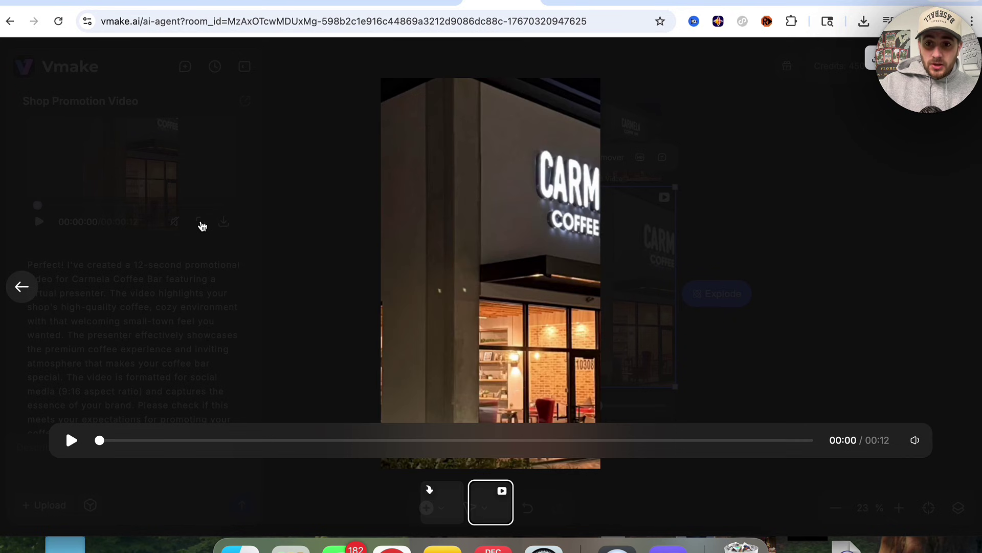
{"action": "key", "text": "XF86AudioRaiseVolume"}
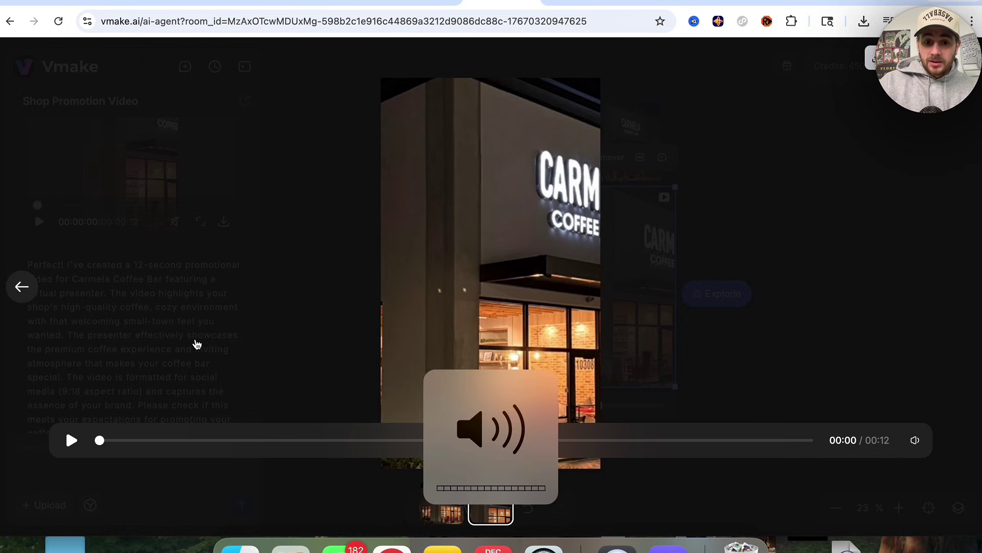
{"action": "left_click", "coordinate": [72, 440]}
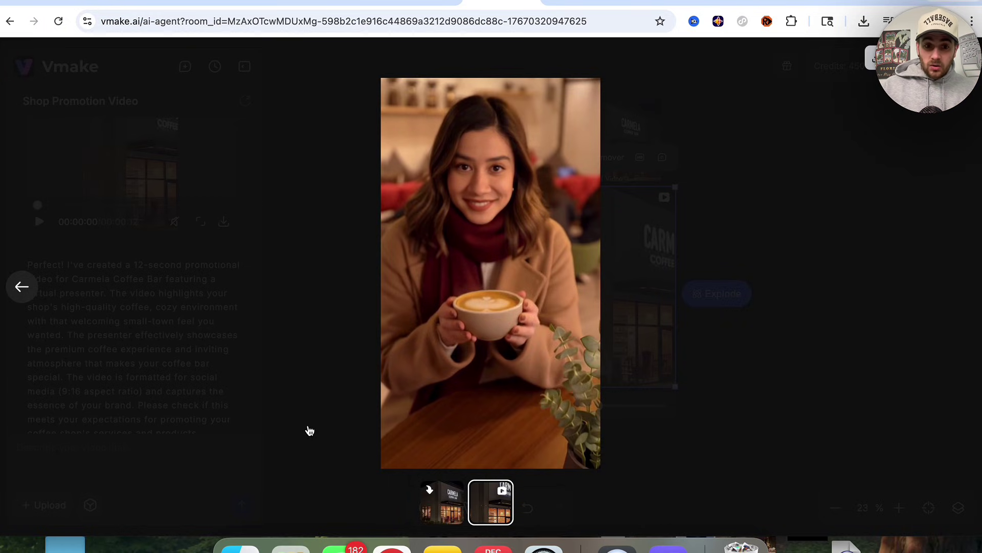
{"action": "mouse_move", "coordinate": [304, 359]}
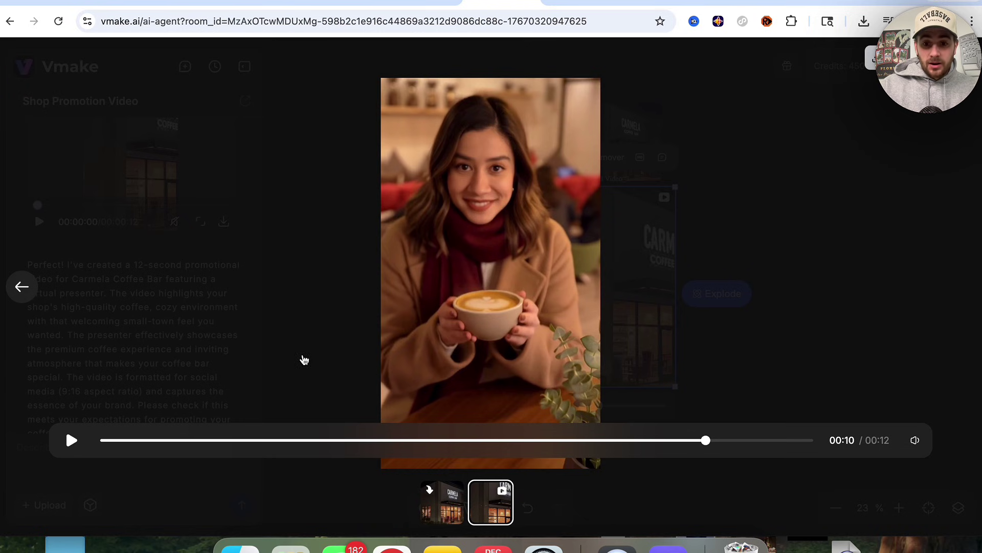
{"action": "left_click", "coordinate": [198, 332]}
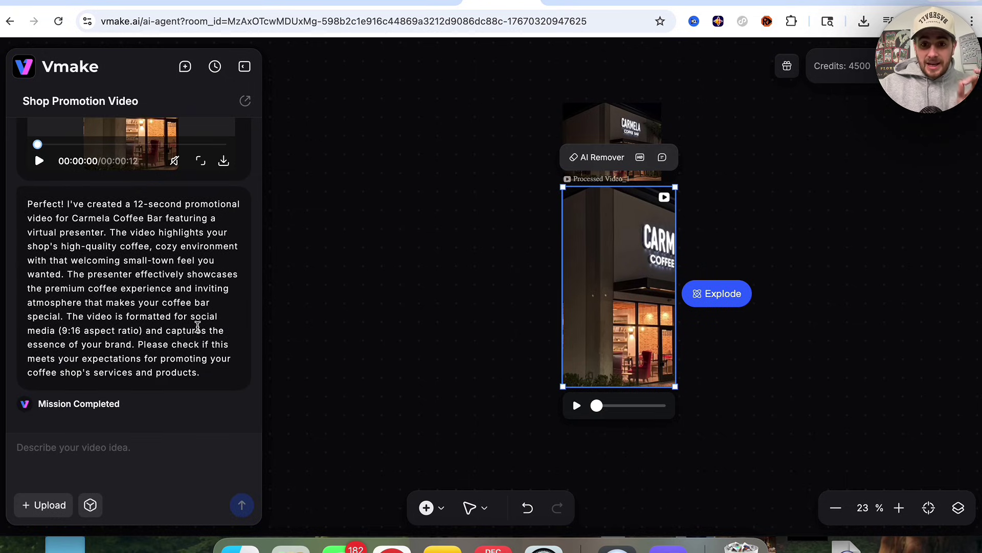
Read the agent's summary of the Carmela Coffee Bar video and return to the finished video in the chat
{"action": "double_click", "coordinate": [85, 215]}
{"action": "scroll", "coordinate": [87, 220], "scroll_direction": "up", "scroll_amount": 4}
{"action": "scroll", "coordinate": [86, 219], "scroll_direction": "down", "scroll_amount": 4}
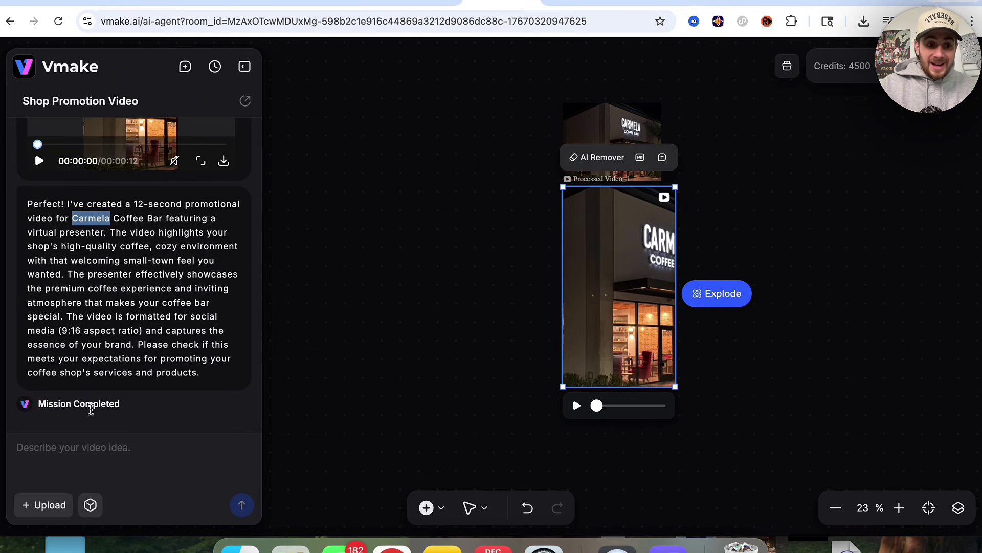
{"action": "left_click", "coordinate": [80, 446]}
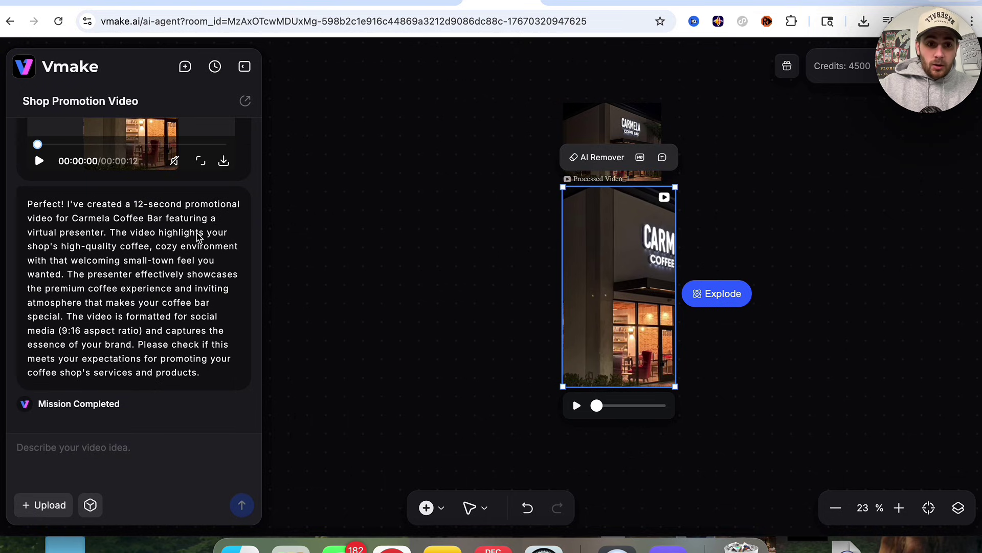
{"action": "scroll", "coordinate": [200, 236], "scroll_direction": "up", "scroll_amount": 4}
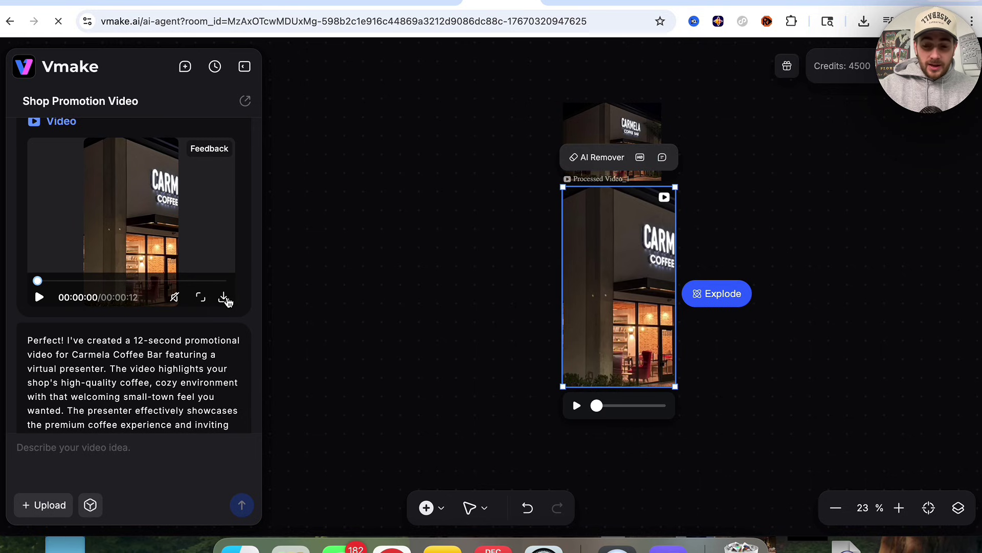
Return to the Vmake Agent start page and browse the Inspiration examples, including YouTube Thumbnail Maker, Product Showreel and Script Replacement
{"action": "left_click", "coordinate": [23, 66]}
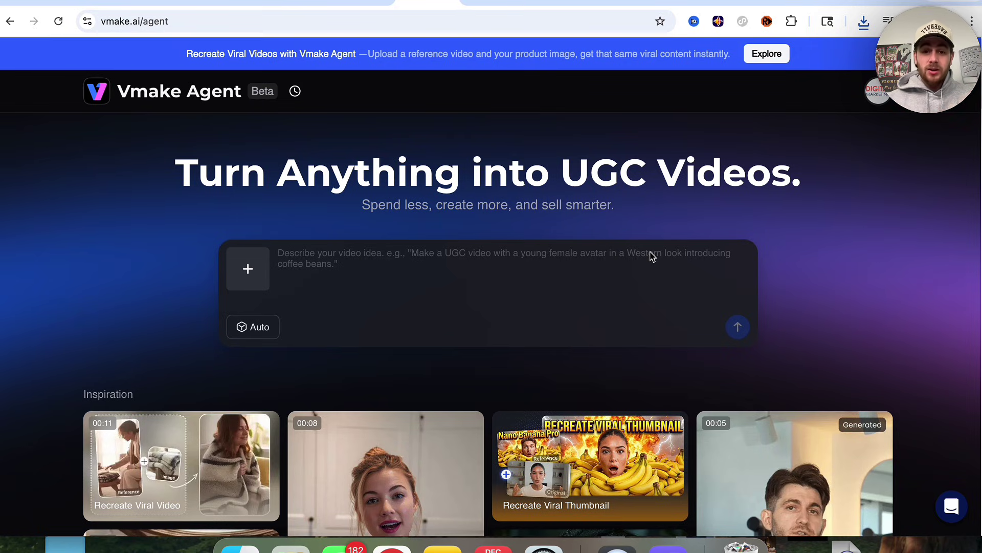
{"action": "scroll", "coordinate": [384, 251], "scroll_direction": "down", "scroll_amount": 5}
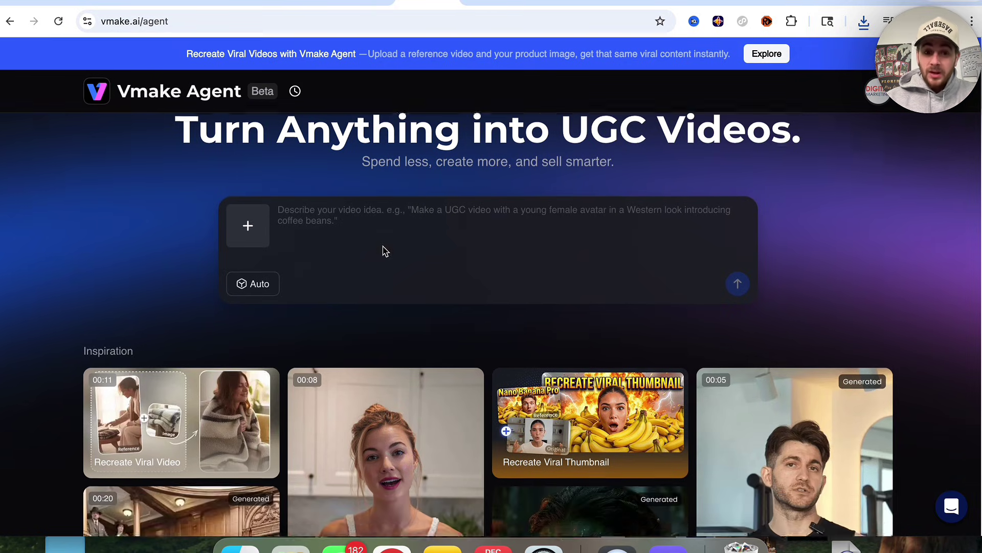
{"action": "scroll", "coordinate": [384, 250], "scroll_direction": "down", "scroll_amount": 10}
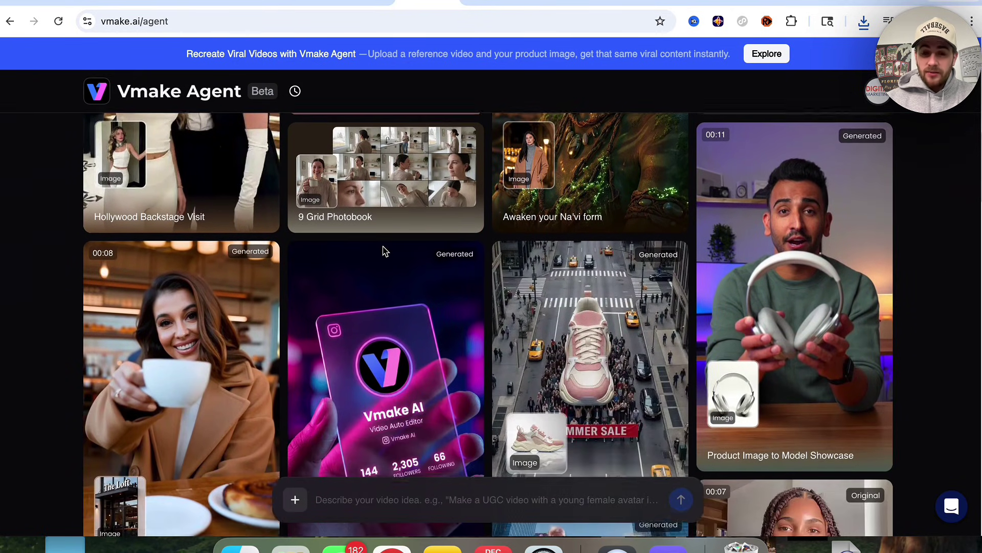
{"action": "scroll", "coordinate": [384, 250], "scroll_direction": "down", "scroll_amount": 5}
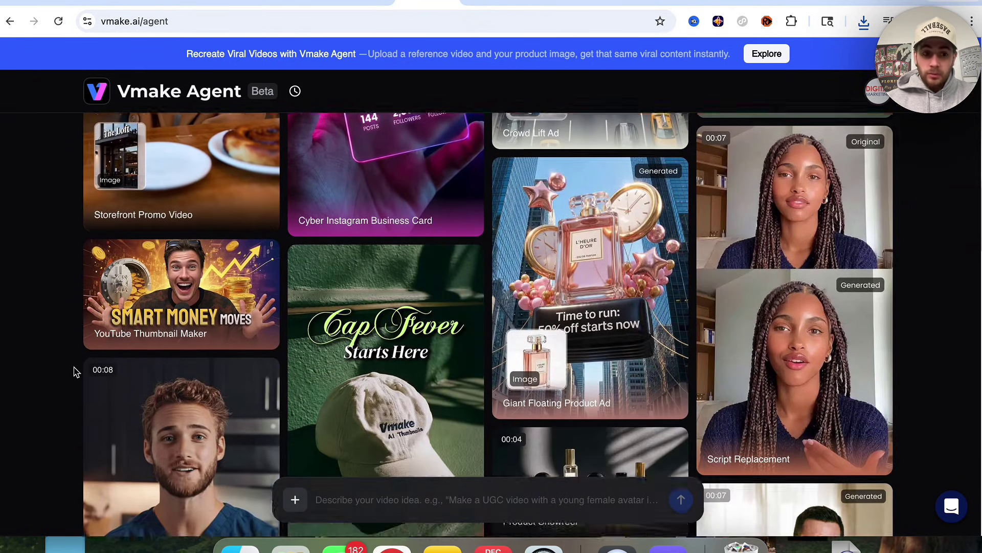
{"action": "scroll", "coordinate": [74, 372], "scroll_direction": "down", "scroll_amount": 7}
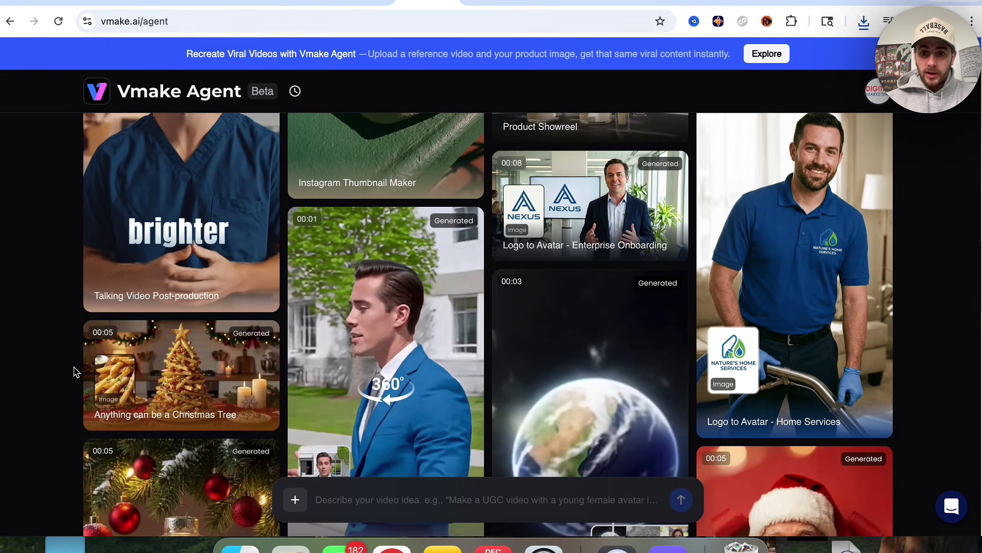
{"action": "scroll", "coordinate": [67, 374], "scroll_direction": "up", "scroll_amount": 3}
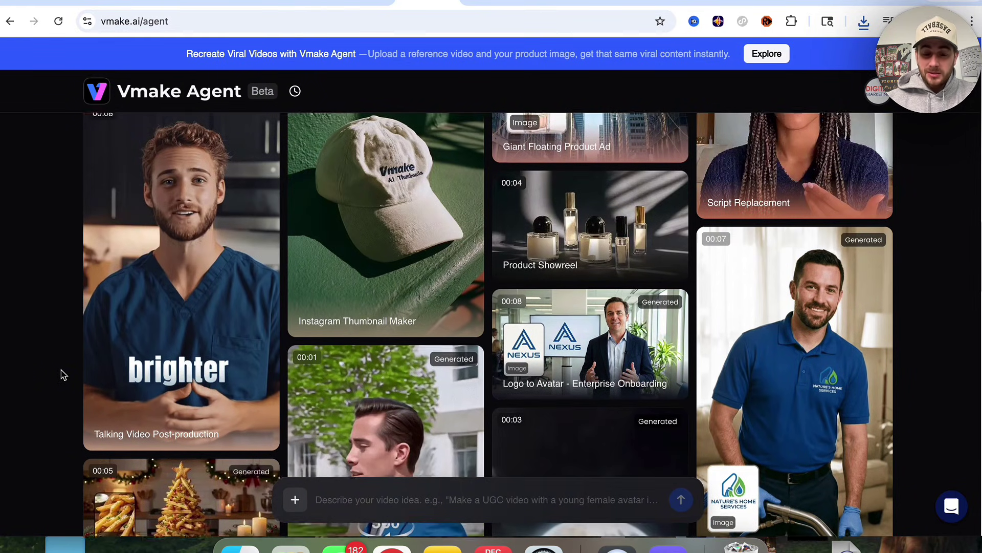
{"action": "scroll", "coordinate": [61, 374], "scroll_direction": "up", "scroll_amount": 2}
{"action": "mouse_move", "coordinate": [352, 284]}
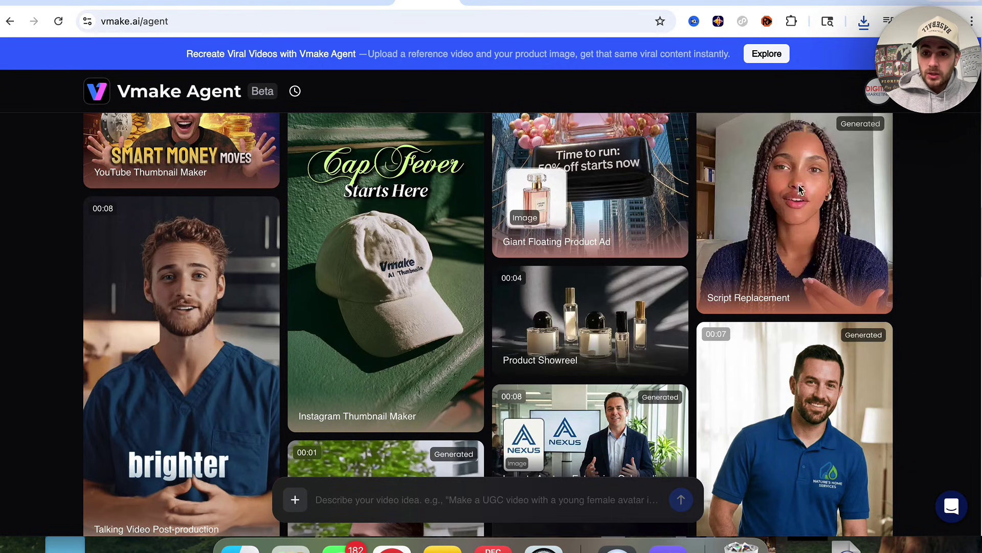
Browse the remaining Inspiration examples, including Logo to Avatar and Santa's Gift Guide, and return to the video idea prompt
{"action": "scroll", "coordinate": [806, 195], "scroll_direction": "down", "scroll_amount": 5}
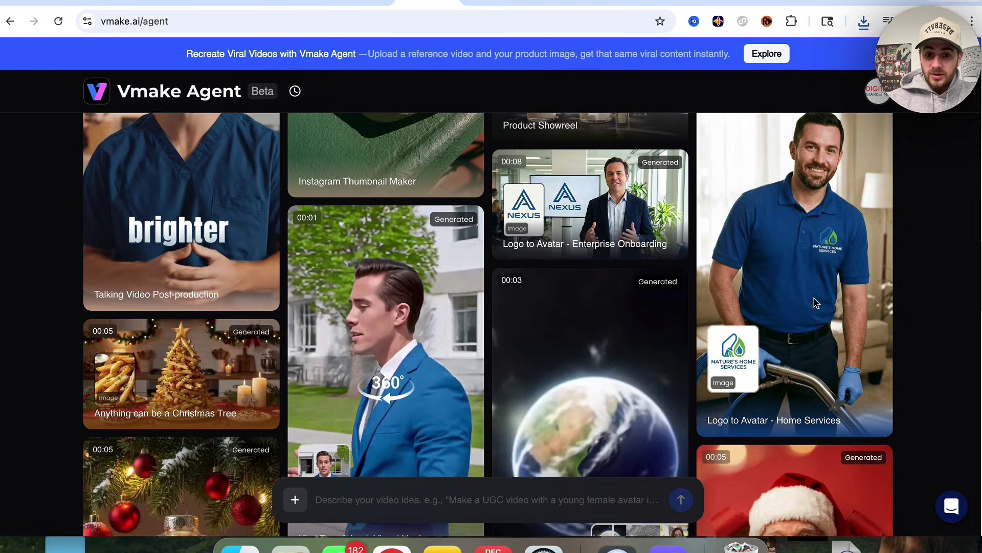
{"action": "scroll", "coordinate": [816, 303], "scroll_direction": "down", "scroll_amount": 8}
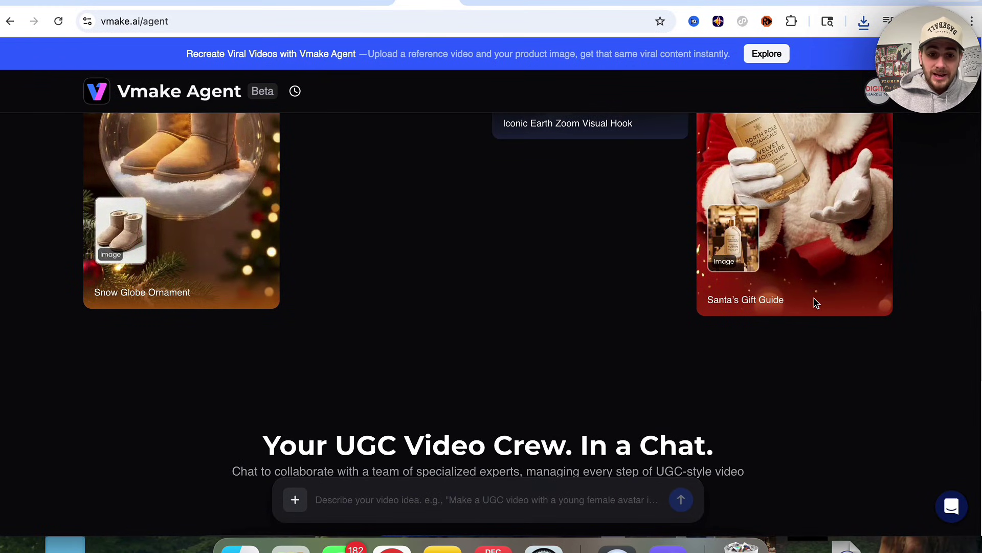
{"action": "scroll", "coordinate": [775, 305], "scroll_direction": "up", "scroll_amount": 15}
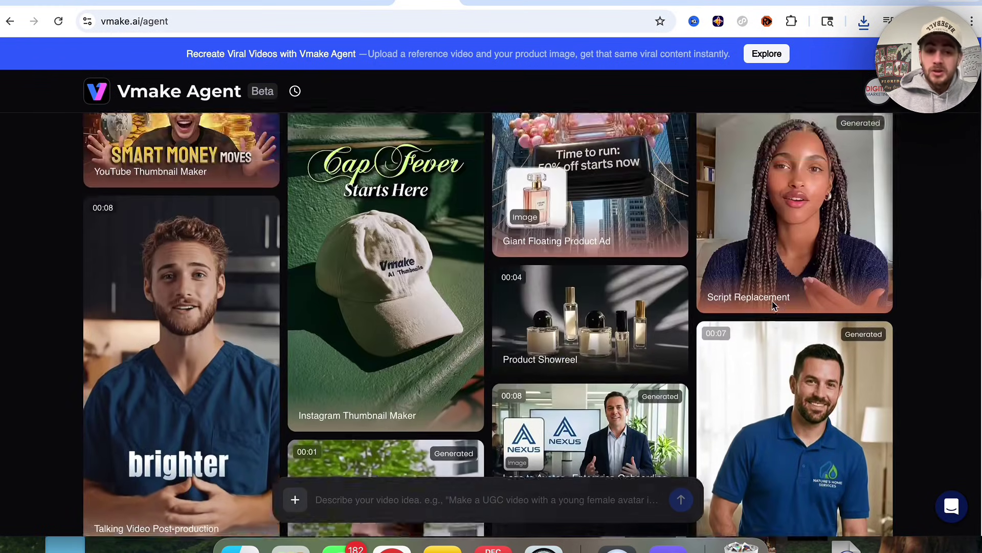
{"action": "scroll", "coordinate": [774, 305], "scroll_direction": "up", "scroll_amount": 10}
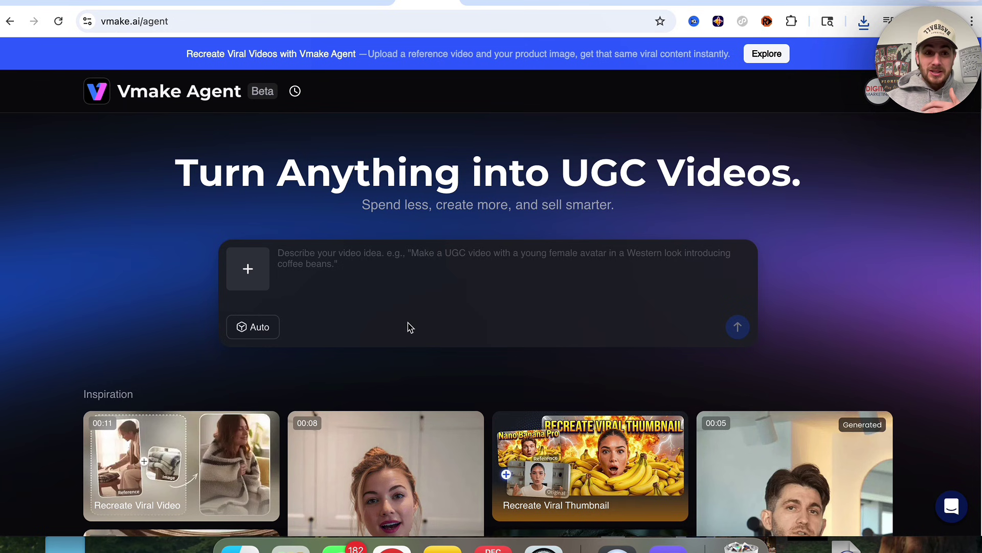
Go to the Vmake workspace home and look through the available AI Tools and AI Generation tools
{"action": "scroll", "coordinate": [245, 331], "scroll_direction": "down", "scroll_amount": 5}
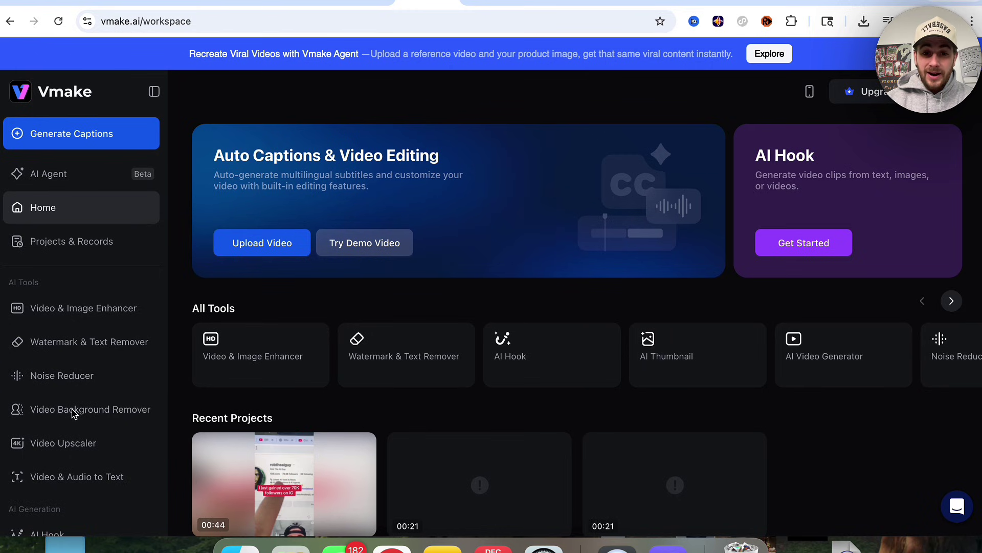
{"action": "scroll", "coordinate": [73, 414], "scroll_direction": "down", "scroll_amount": 4}
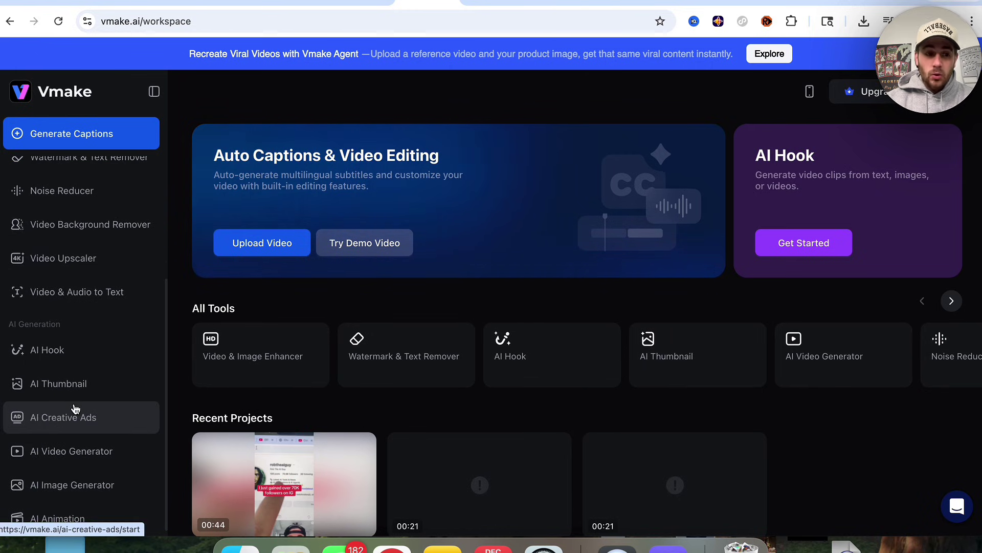